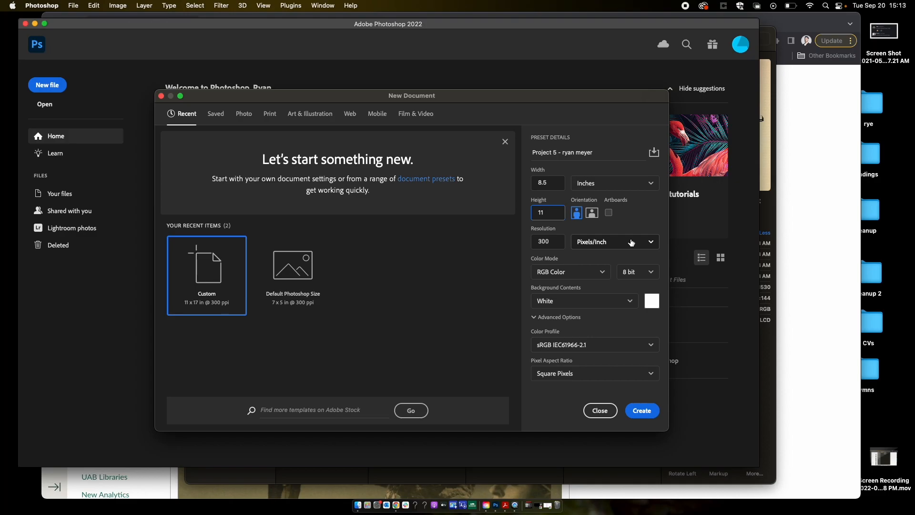
- Set the new document's color mode to Grayscale, create it, and enlarge the program window
click(614, 242)
click(622, 243)
click(603, 272)
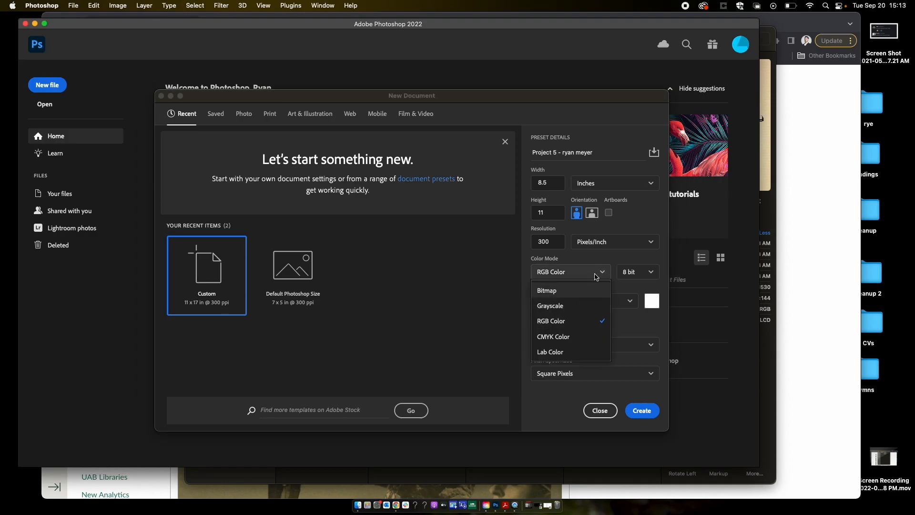
click(581, 307)
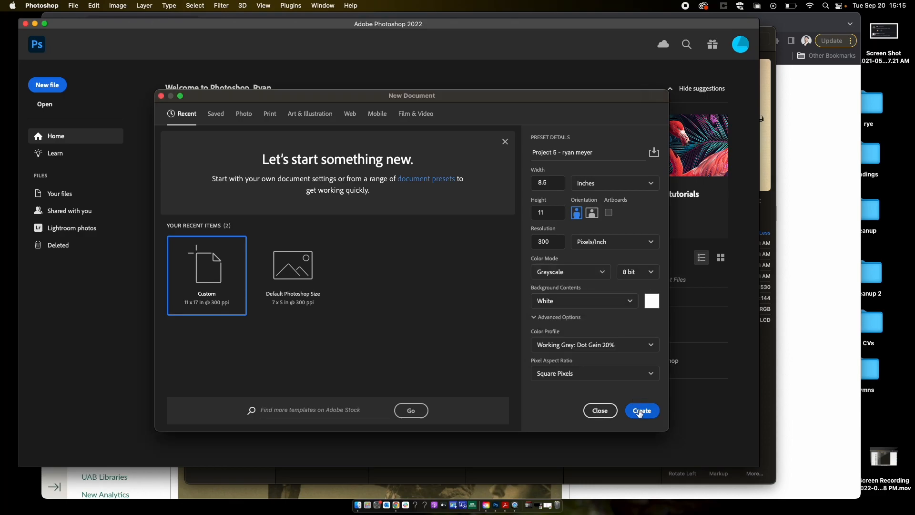
click(641, 411)
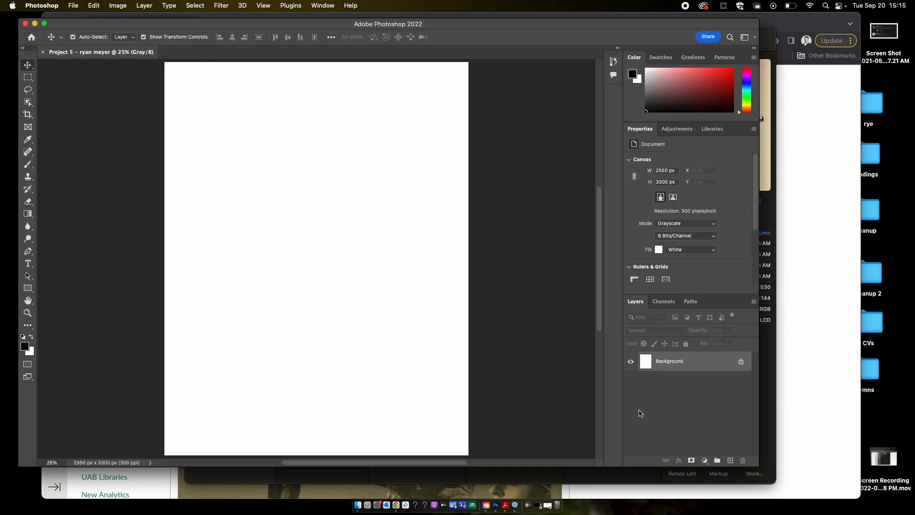
scroll(366, 290, down, 2)
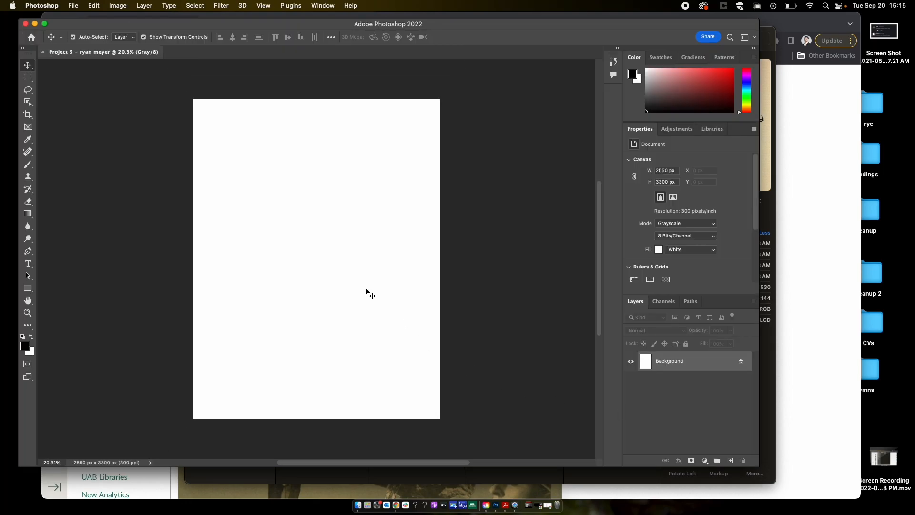
drag(759, 466, 792, 492)
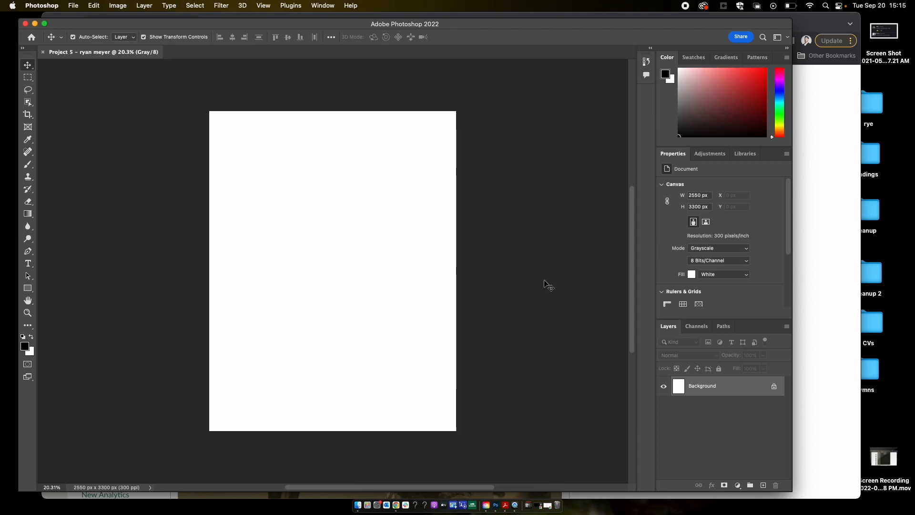
- Switch to Finder, preview IMG_0941.HEIC and IMG_0952.HEIC in the project's assets folder, and return to Photoshop
click(358, 505)
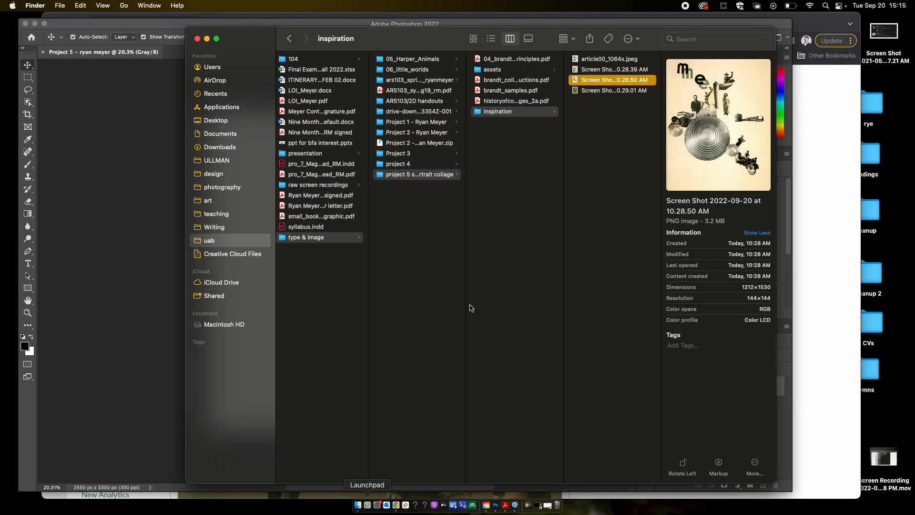
click(514, 71)
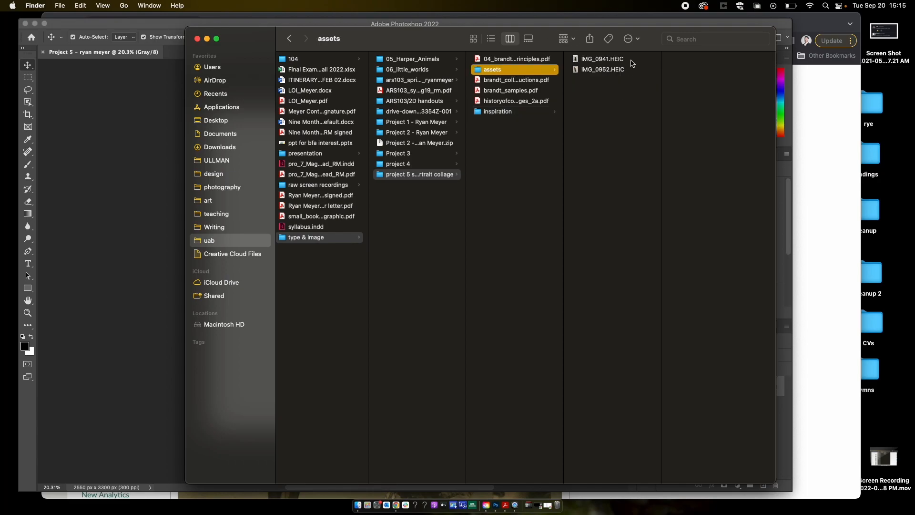
click(614, 61)
key(space)
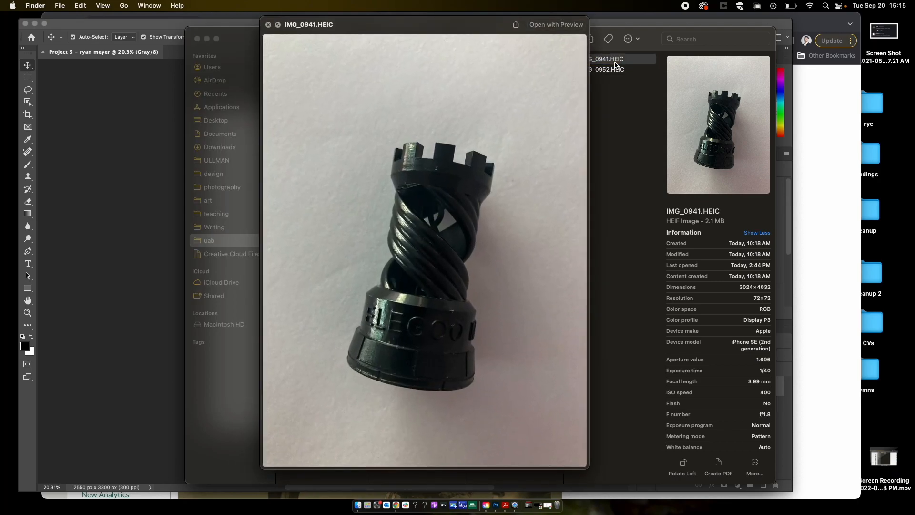
key(Down)
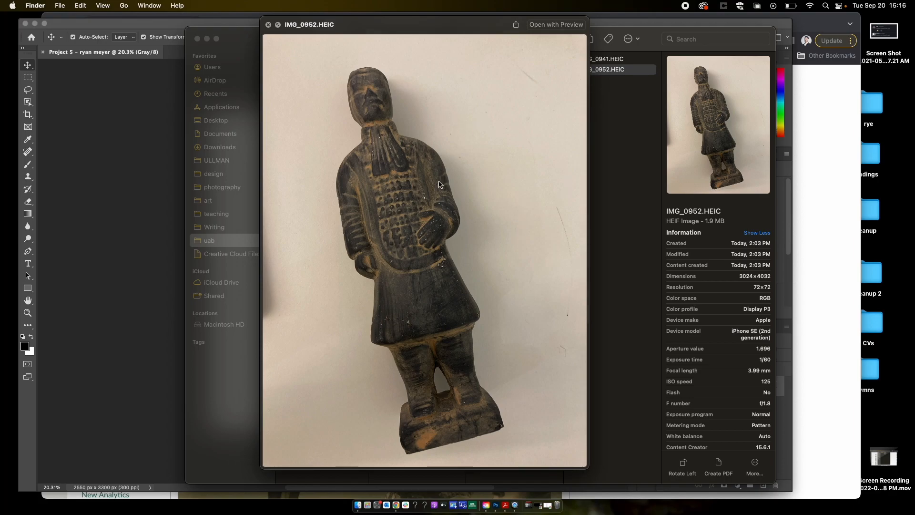
key(Up)
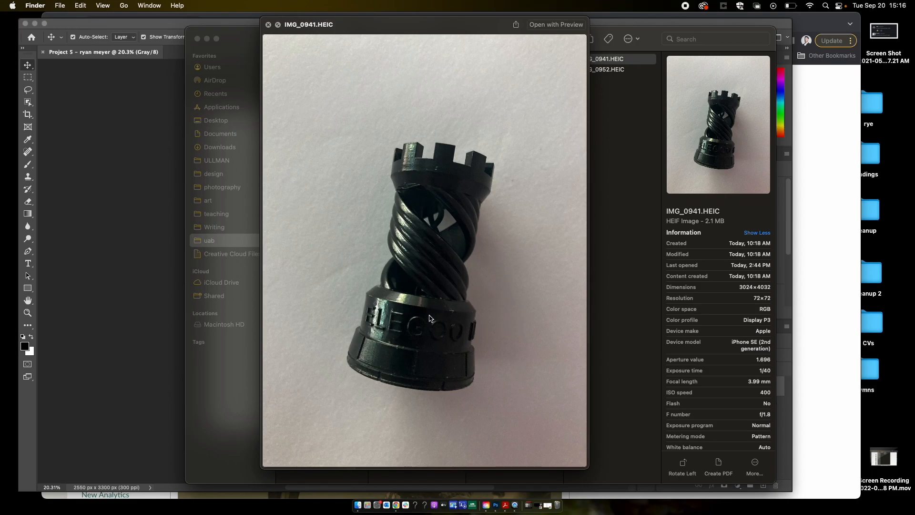
key(space)
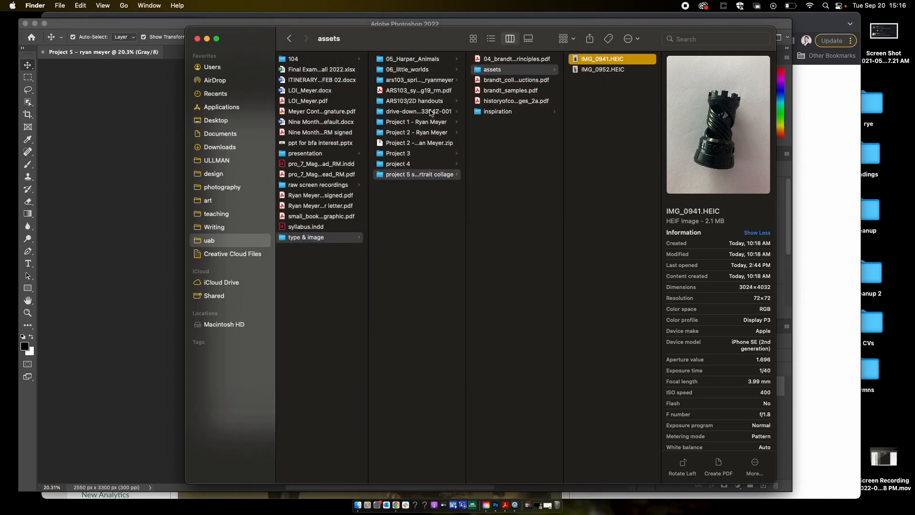
drag(407, 40, 424, 40)
click(128, 152)
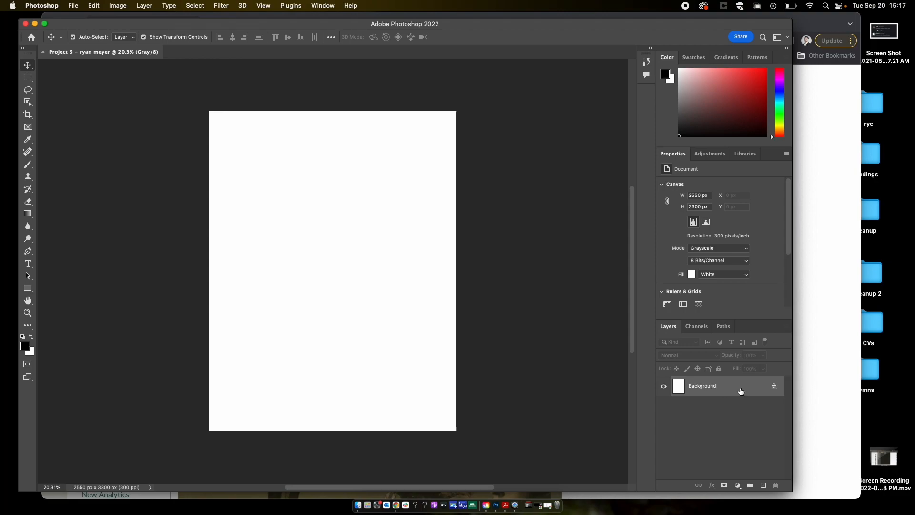
- Convert the locked Background into a regular layer, keeping the default name, Normal mode and 100% opacity
double_click(727, 389)
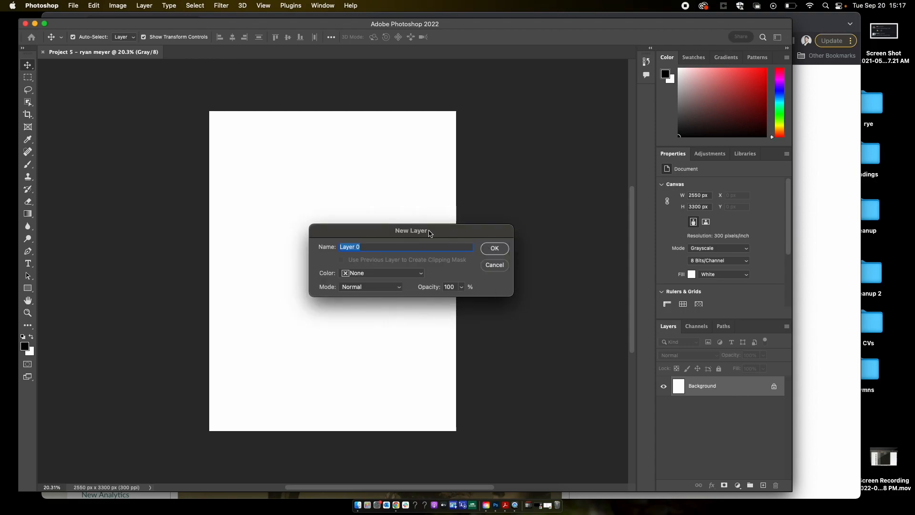
click(502, 252)
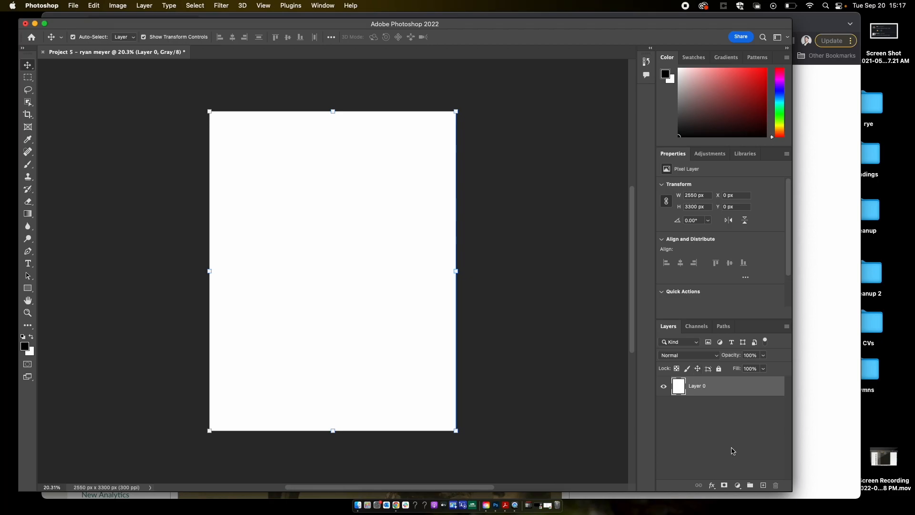
click(709, 386)
- Place IMG_0941.HEIC from the Finder assets folder into the document, keeping it centred on the page
click(357, 505)
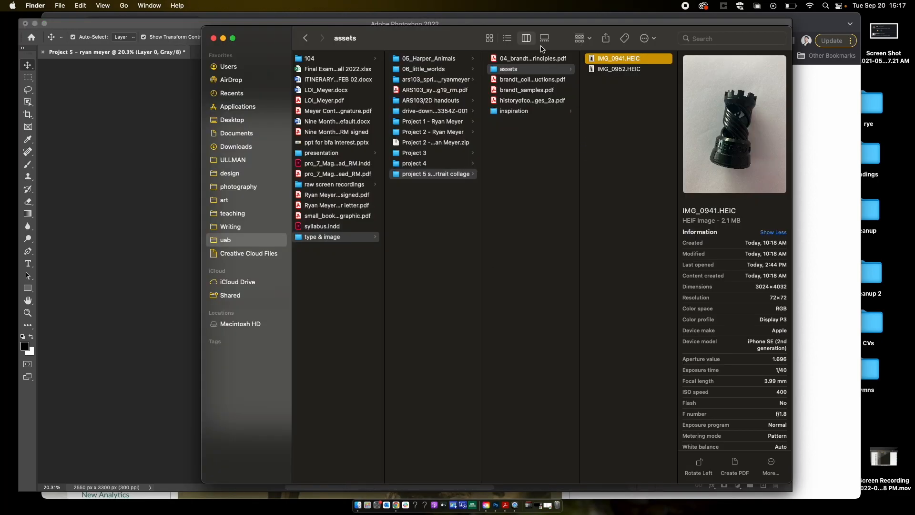
drag(459, 41, 543, 35)
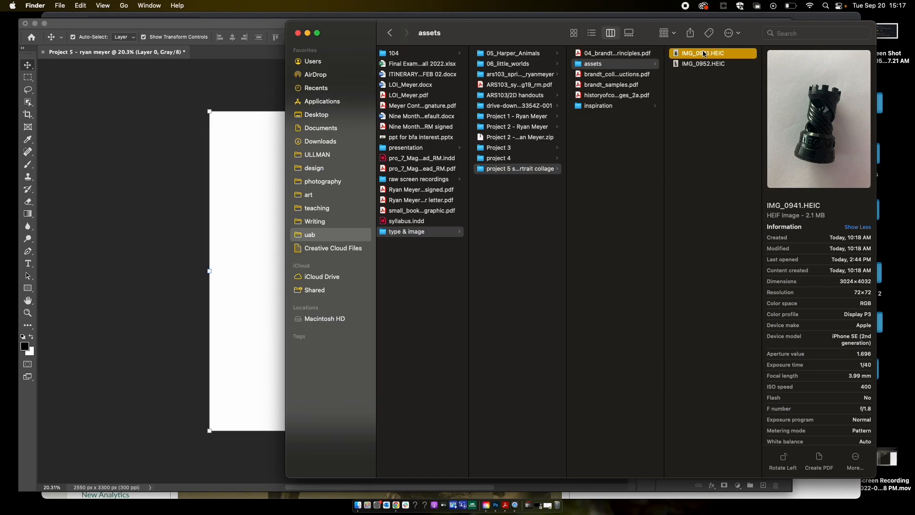
drag(704, 54, 251, 178)
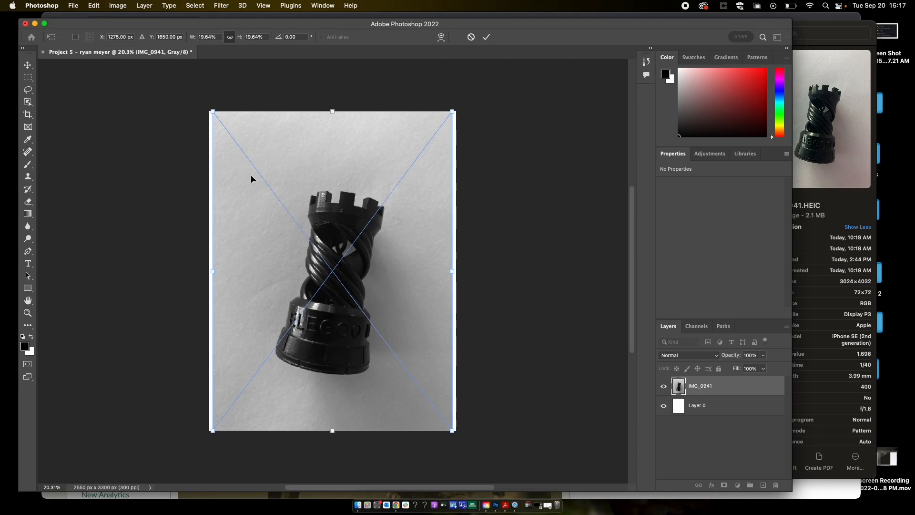
drag(413, 233, 387, 206)
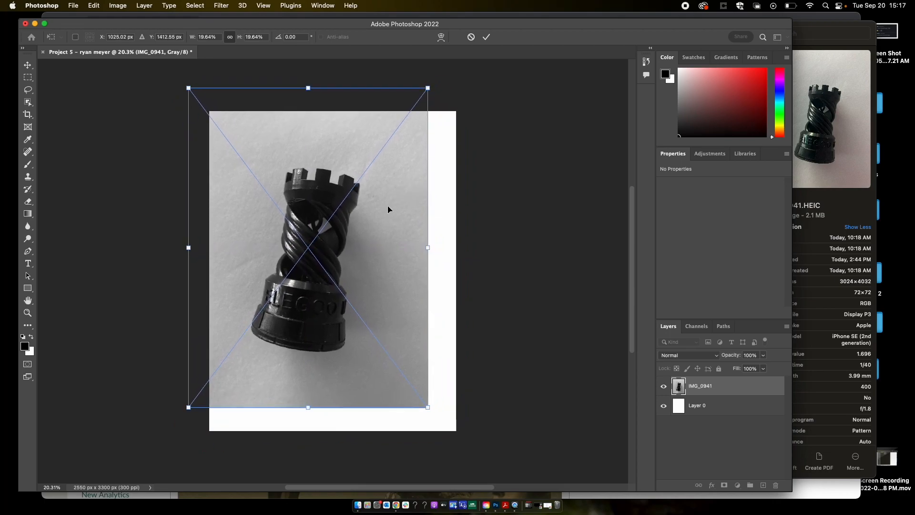
drag(376, 237, 397, 261)
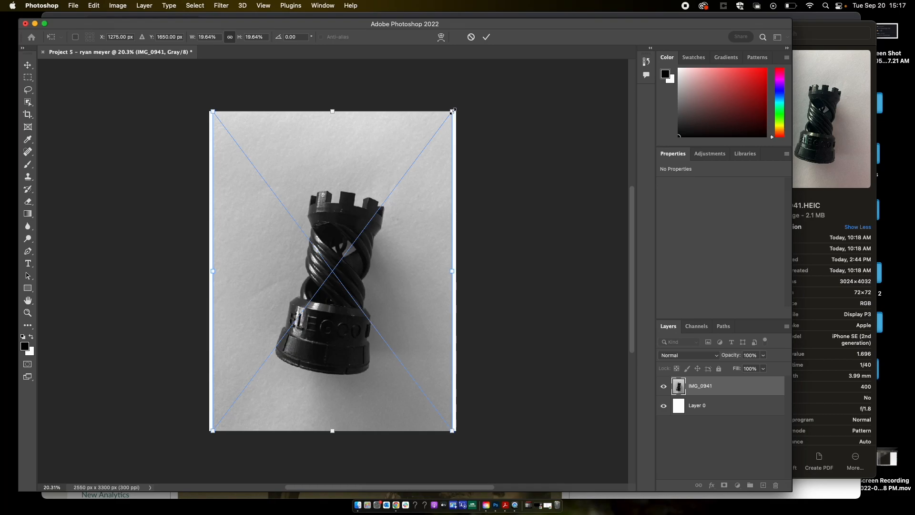
- Scale the placed rook photo to about 13.5%, commit the placement, and move the photo to about X 163 px, Y 315 px
drag(453, 111, 399, 153)
drag(360, 186, 393, 222)
drag(305, 343, 341, 294)
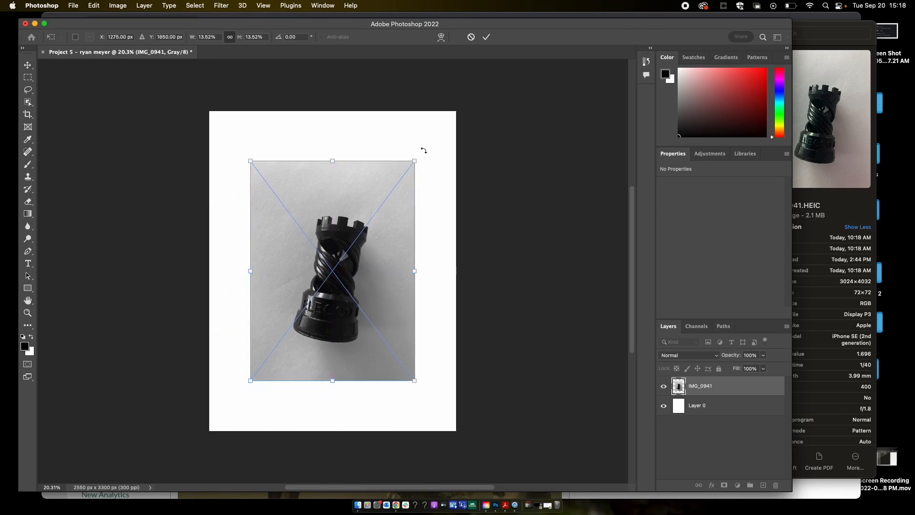
mouse_move(427, 151)
mouse_down()
mouse_move(364, 125)
mouse_move(397, 130)
mouse_move(461, 202)
mouse_move(437, 285)
mouse_move(419, 200)
mouse_move(304, 160)
mouse_move(401, 123)
mouse_move(435, 155)
mouse_move(431, 164)
mouse_up()
key(Escape)
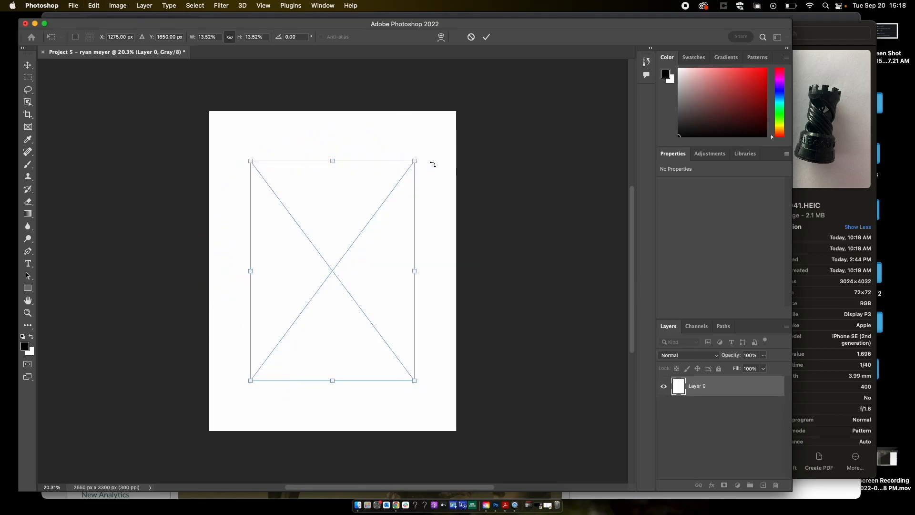
mouse_move(388, 246)
mouse_down()
mouse_move(388, 228)
mouse_move(363, 208)
mouse_move(382, 258)
mouse_up()
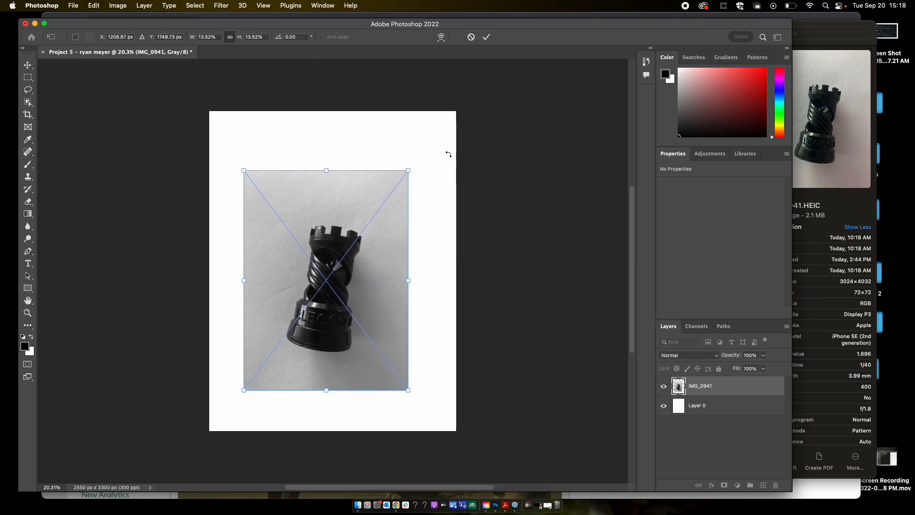
click(487, 38)
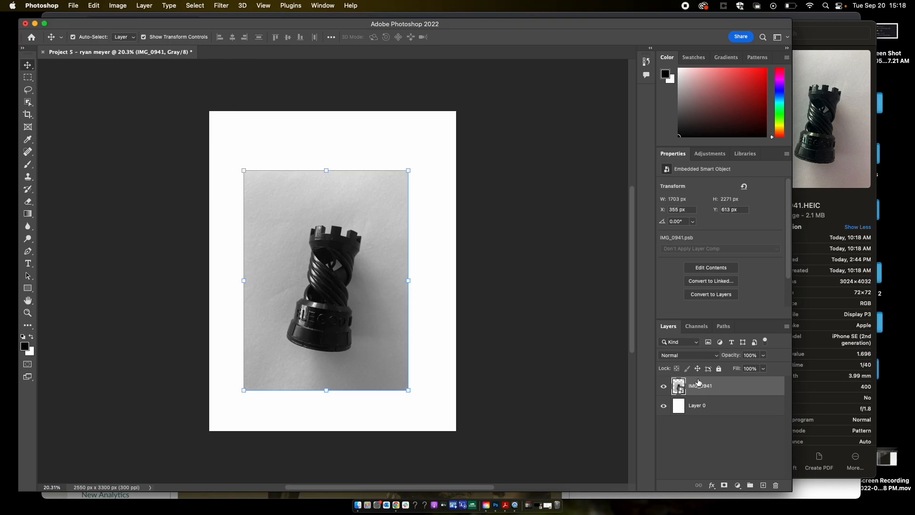
drag(336, 284, 313, 257)
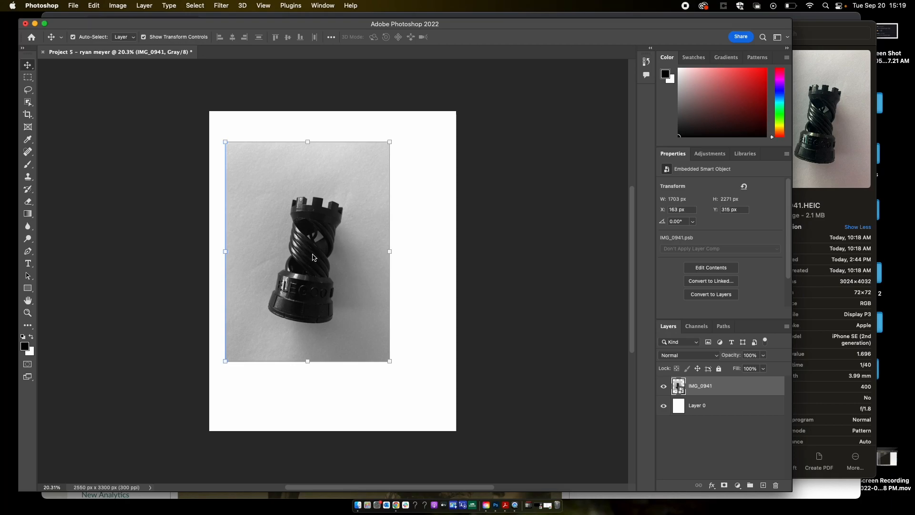
- Place IMG_0952.HEIC from the Finder assets folder, scaled to about 5.7% near the page's lower-right corner, and commit it
click(358, 505)
click(701, 65)
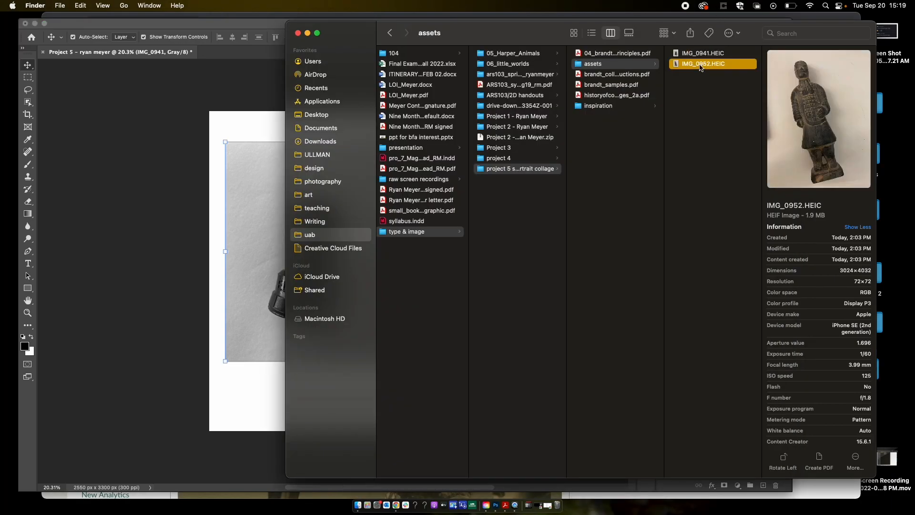
drag(704, 65, 257, 131)
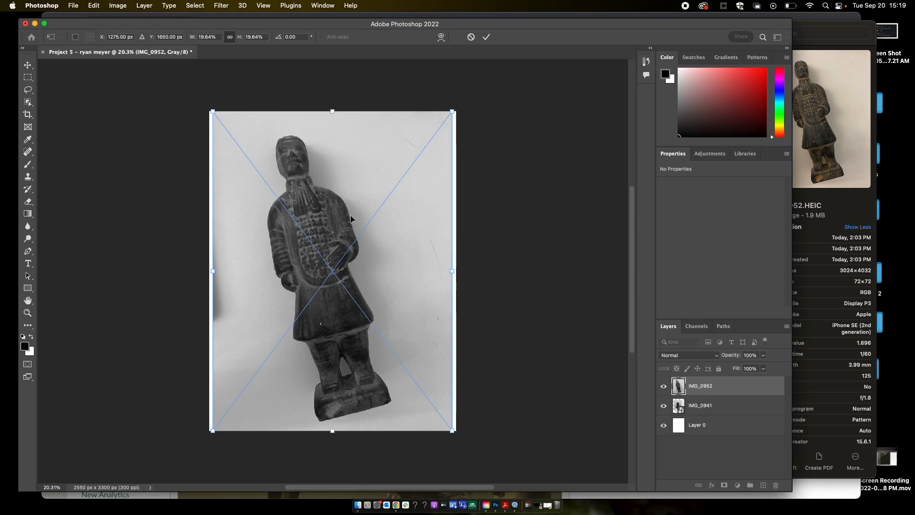
drag(452, 113, 405, 340)
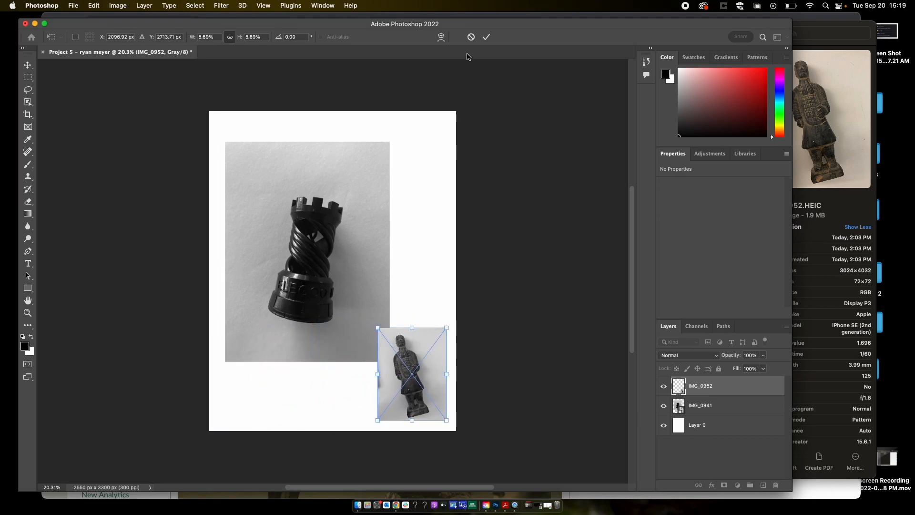
click(486, 40)
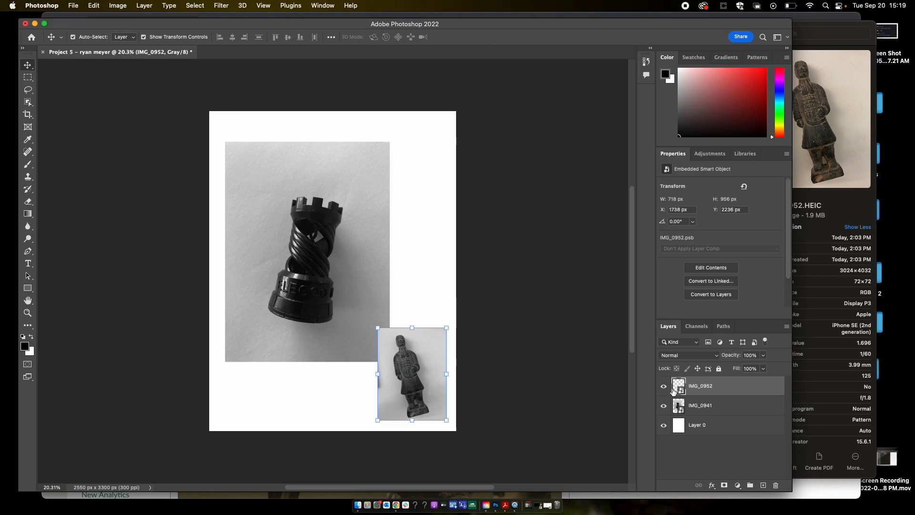
- Move the statue photo to about X 1692 px, Y 2032 px and the rook photo to about X 144 px, Y 239 px
drag(413, 347, 408, 327)
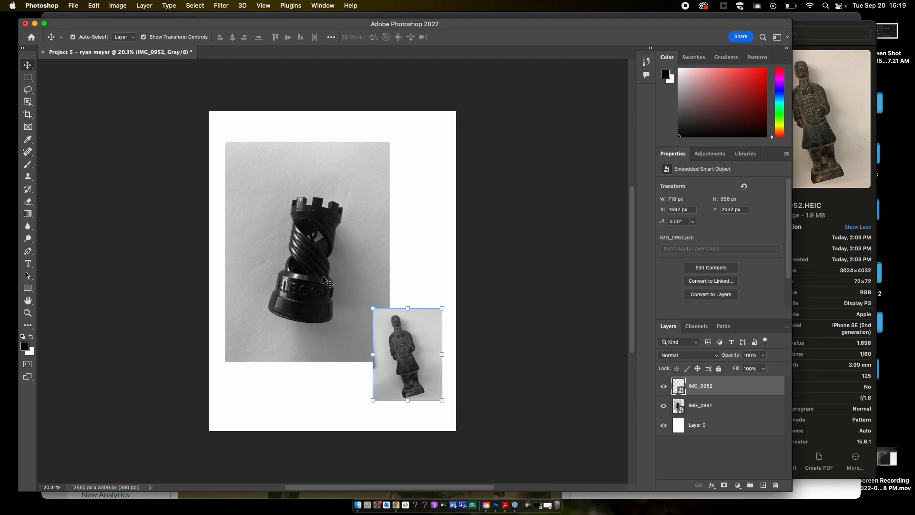
click(300, 220)
mouse_move(300, 220)
mouse_down()
mouse_move(334, 208)
mouse_move(296, 214)
mouse_move(319, 225)
mouse_move(299, 209)
mouse_up()
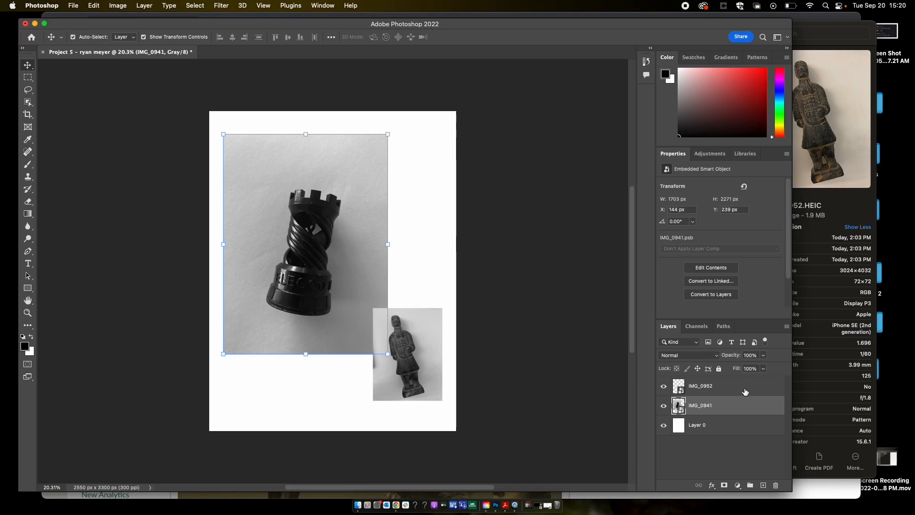
- Hide the IMG_0952 layer and move the rook photo near the page's centre, at about X 334 px, Y 515 px
click(663, 406)
click(663, 405)
click(663, 387)
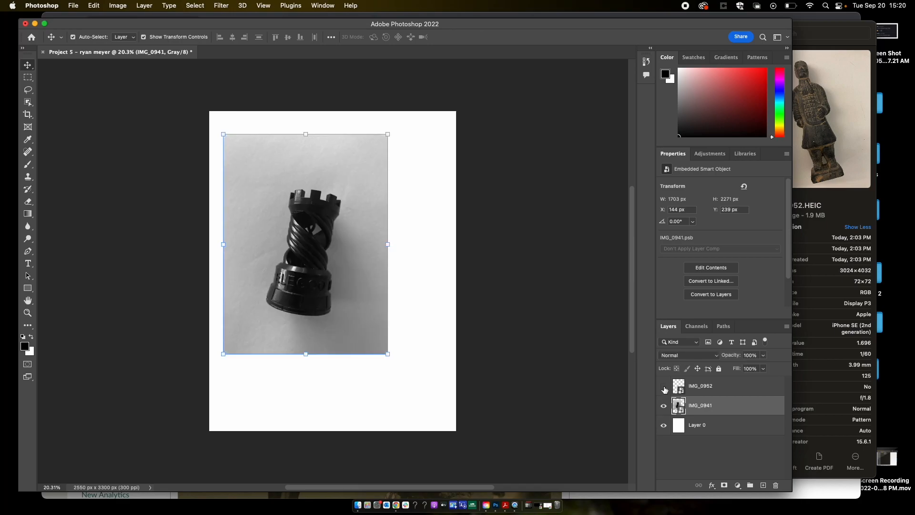
drag(301, 276, 317, 303)
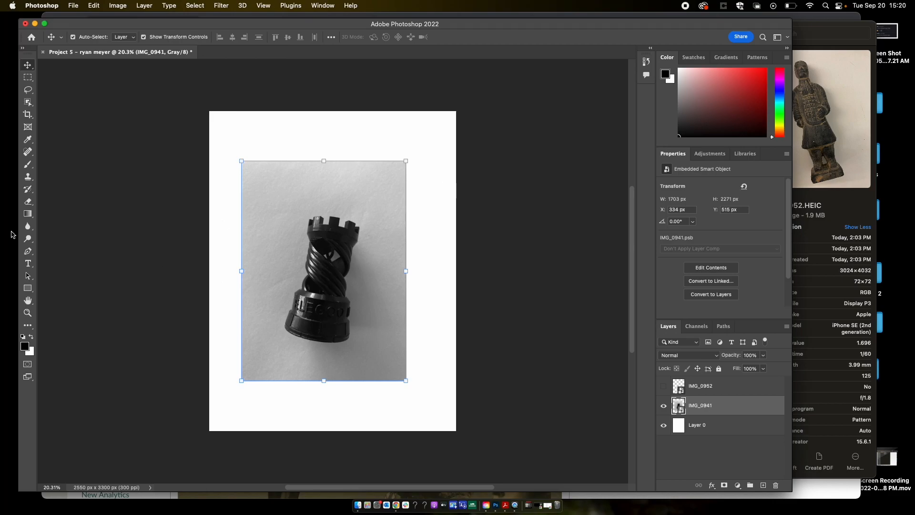
- Activate the Eraser tool and rasterize the IMG_0941 layer from a smart object into pixels
click(29, 200)
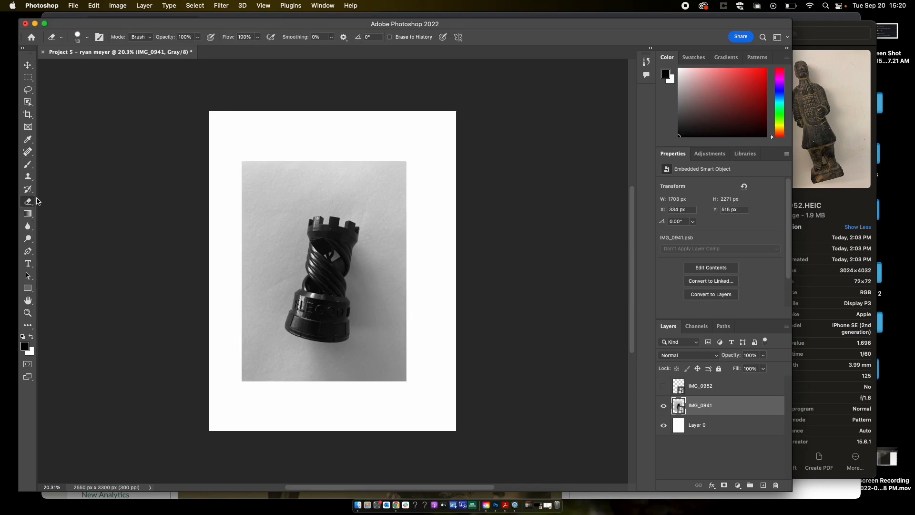
right_click(704, 404)
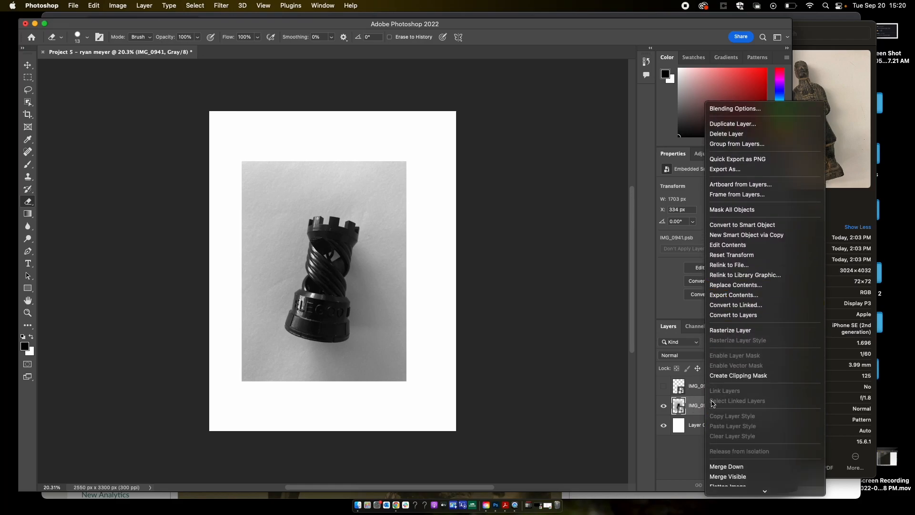
click(745, 332)
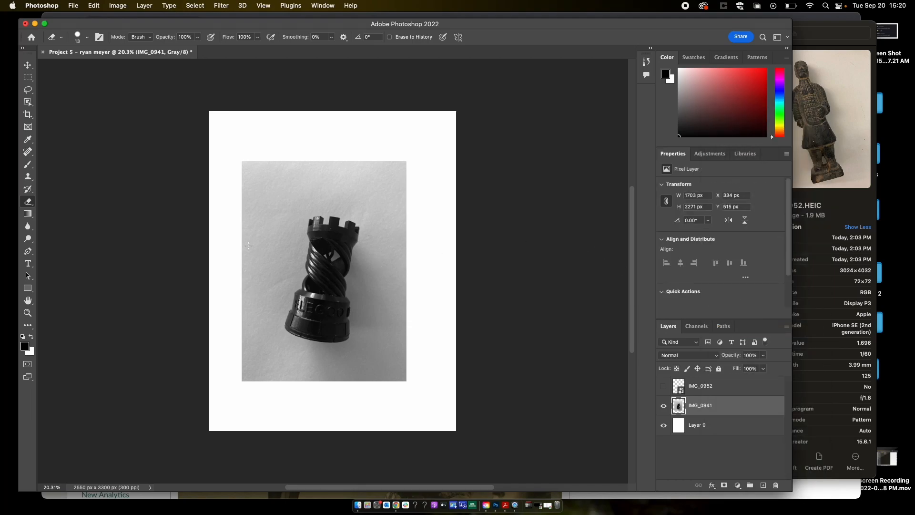
- Erase the photo background along the rook's right side with a 250 px eraser
key(bracketright)
key(bracketright)
key(bracketright)
key(bracketright)
key(bracketright)
key(bracketright)
key(bracketright)
key(bracketright)
key(bracketright)
mouse_move(408, 280)
mouse_down()
mouse_move(401, 301)
mouse_move(399, 291)
mouse_move(374, 296)
mouse_move(406, 217)
mouse_move(392, 300)
mouse_move(418, 347)
mouse_move(371, 321)
mouse_move(365, 299)
mouse_move(366, 276)
mouse_move(415, 200)
mouse_move(413, 179)
mouse_up()
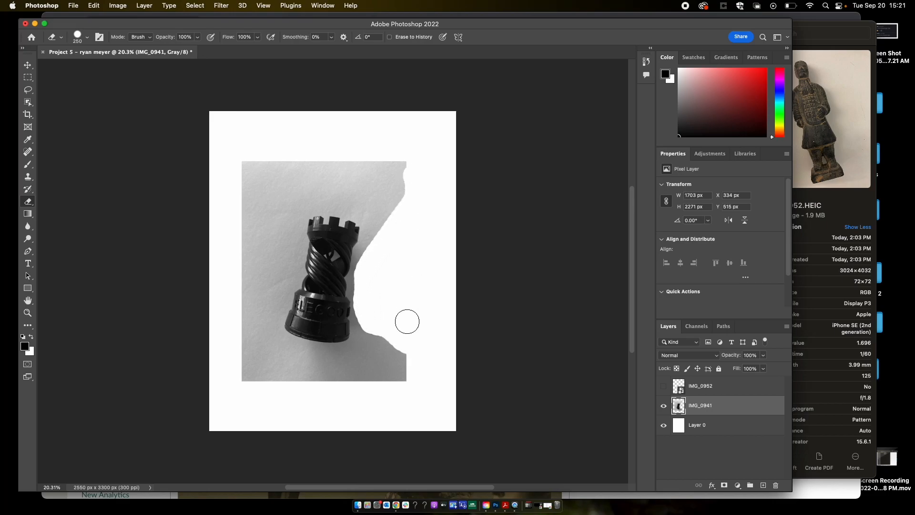
- Undo the eraser strokes and the rasterization of the IMG_0941 layer
click(28, 65)
mouse_move(389, 200)
mouse_down()
mouse_move(326, 228)
mouse_move(386, 166)
mouse_move(395, 212)
mouse_move(388, 203)
mouse_up()
key(super+z)
key(super+z)
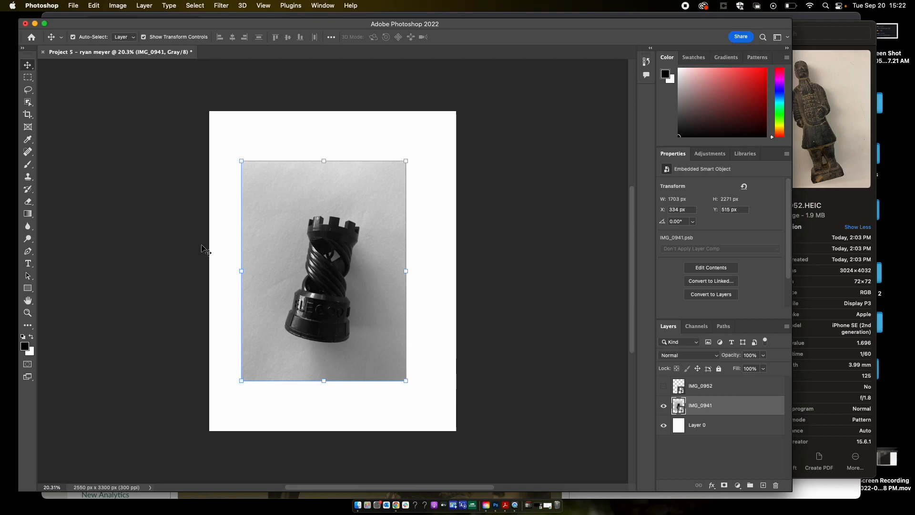
- Draw a closed Pen tool path of straight segments around the rook
key(p)
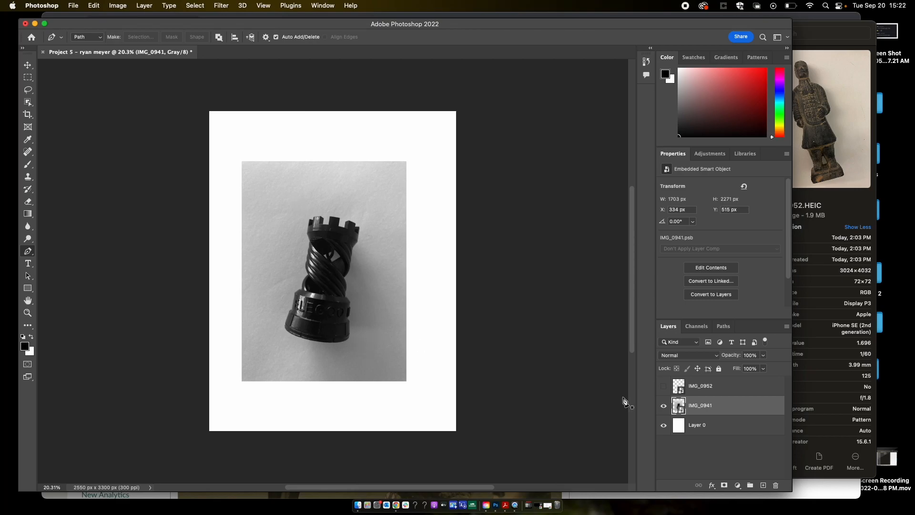
click(352, 337)
click(353, 300)
click(345, 288)
click(350, 270)
click(353, 251)
click(357, 217)
click(318, 209)
click(303, 223)
click(303, 262)
click(293, 292)
click(271, 344)
click(317, 347)
click(351, 336)
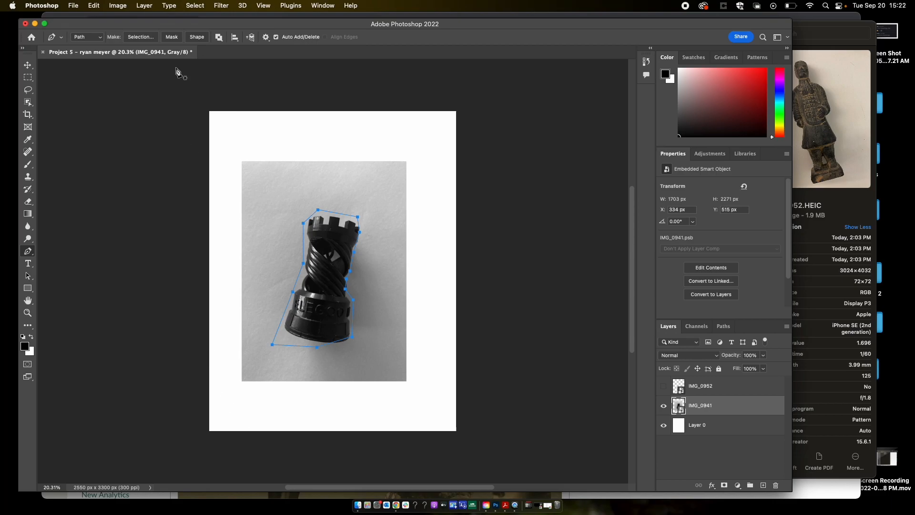
- Convert the path around the rook into a new anti-aliased selection with a feather radius of 0 pixels
click(204, 6)
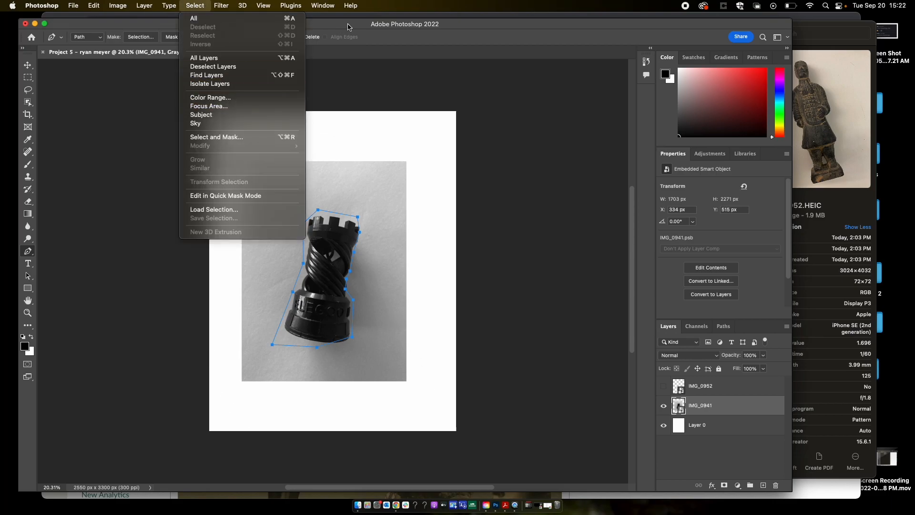
click(382, 31)
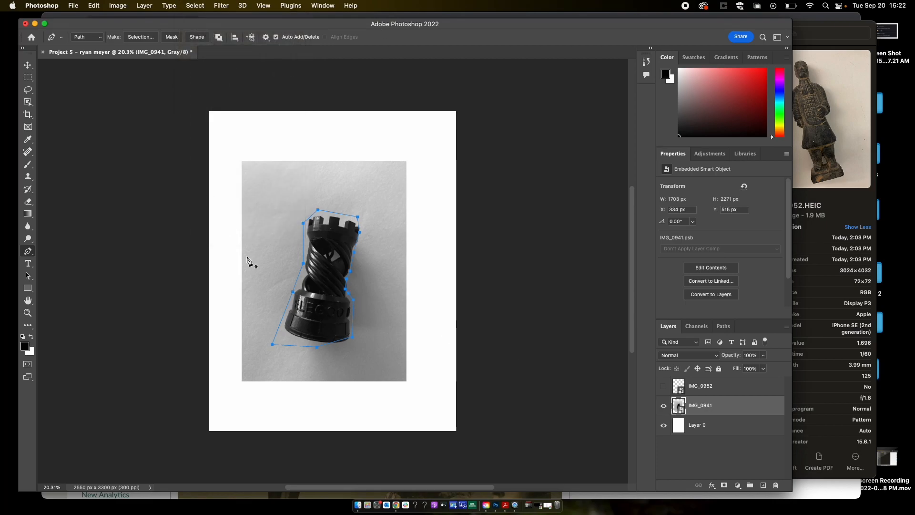
key(v)
right_click(353, 312)
click(445, 323)
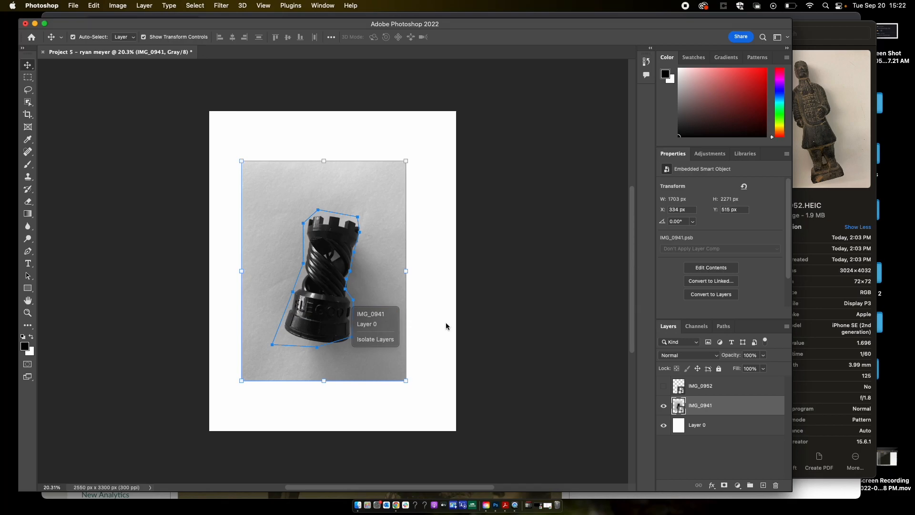
key(p)
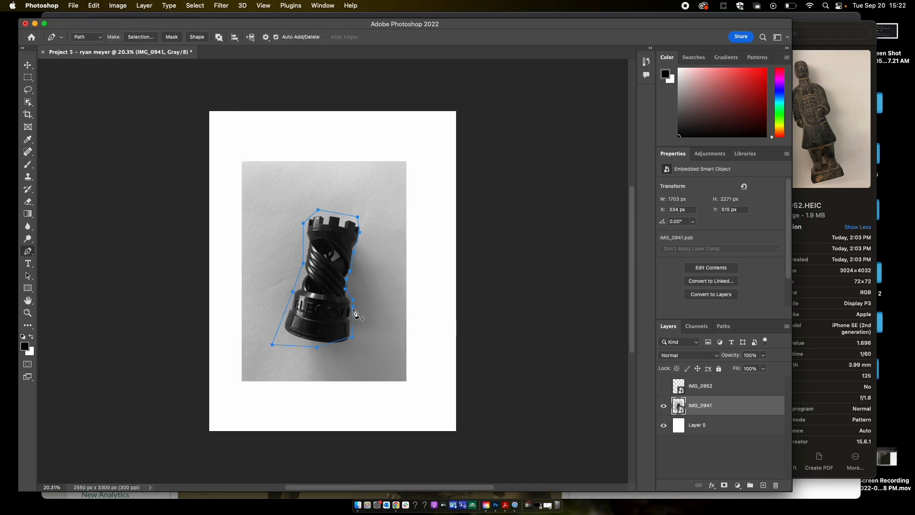
right_click(353, 316)
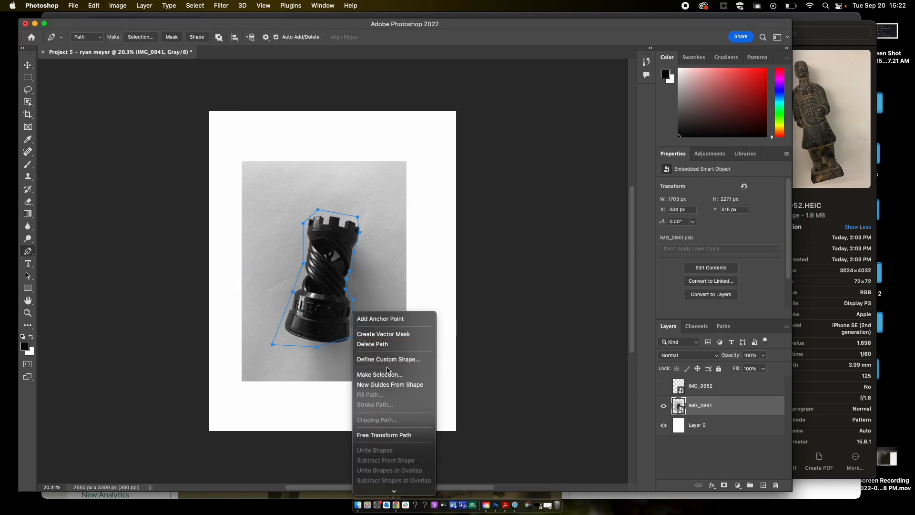
scroll(386, 368, down, 1)
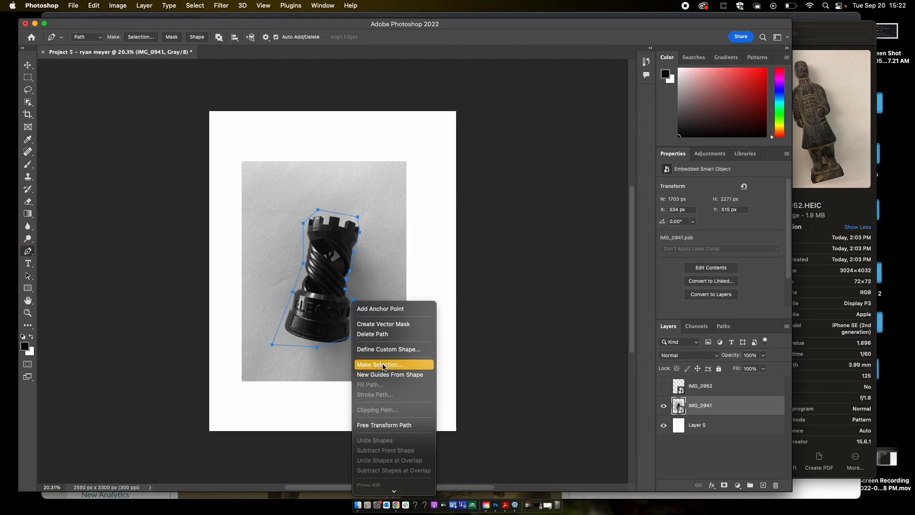
click(384, 365)
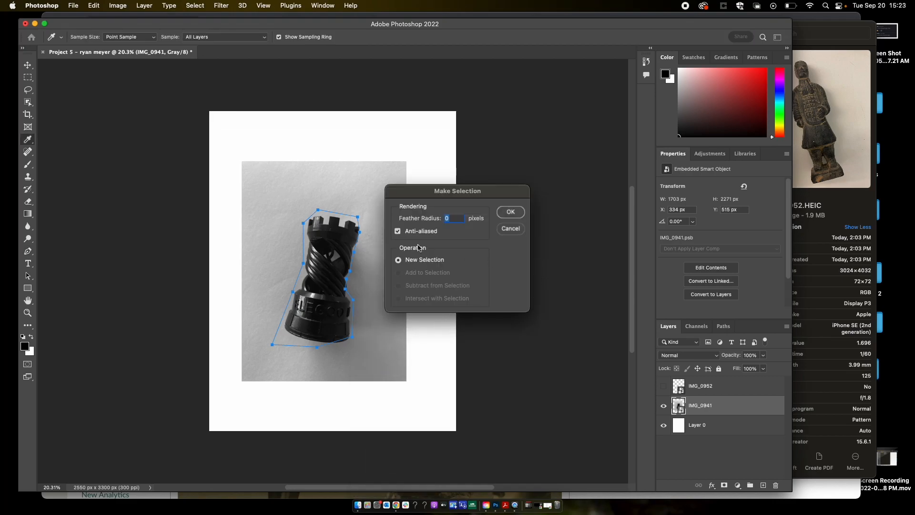
click(510, 212)
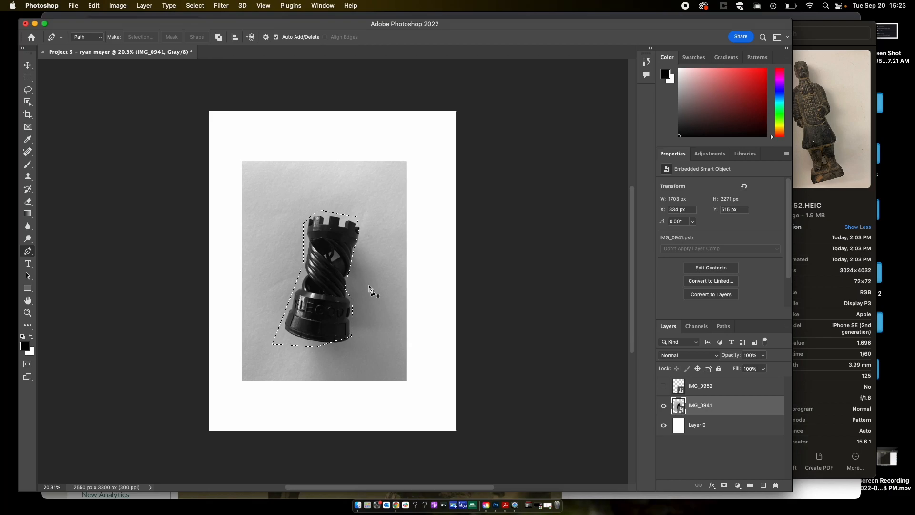
- Rasterize the IMG_0941 smart object so the selected pixels can be deleted
key(BackSpace)
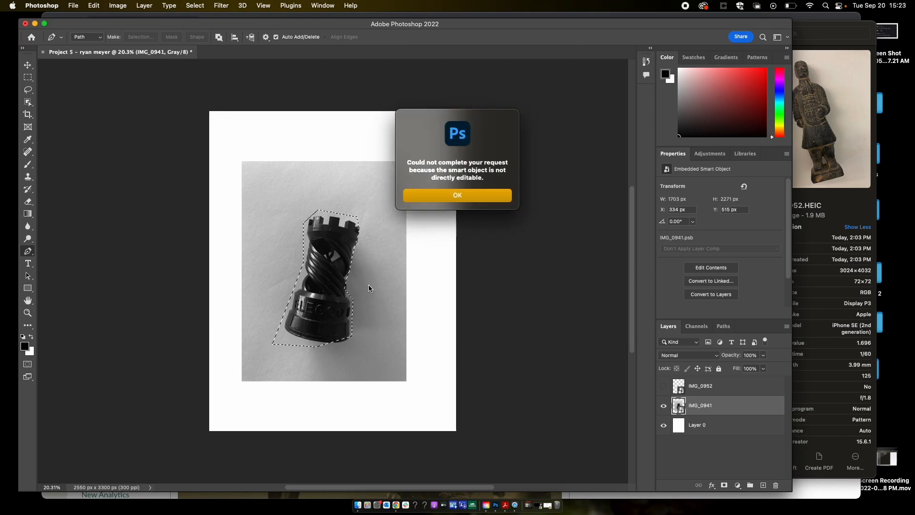
click(475, 196)
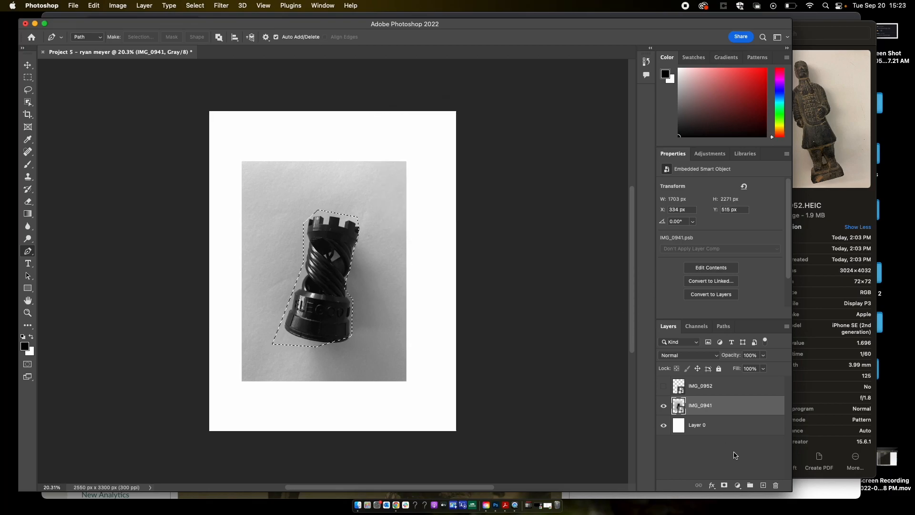
right_click(707, 407)
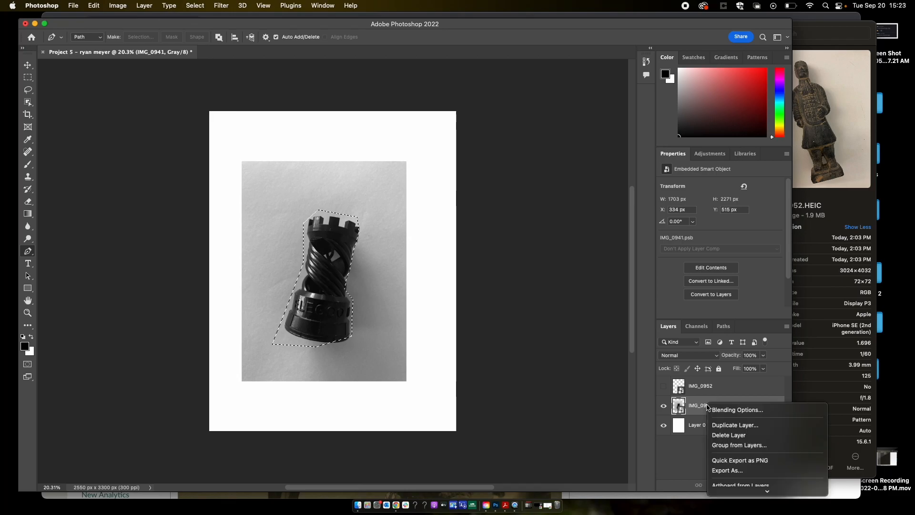
click(739, 421)
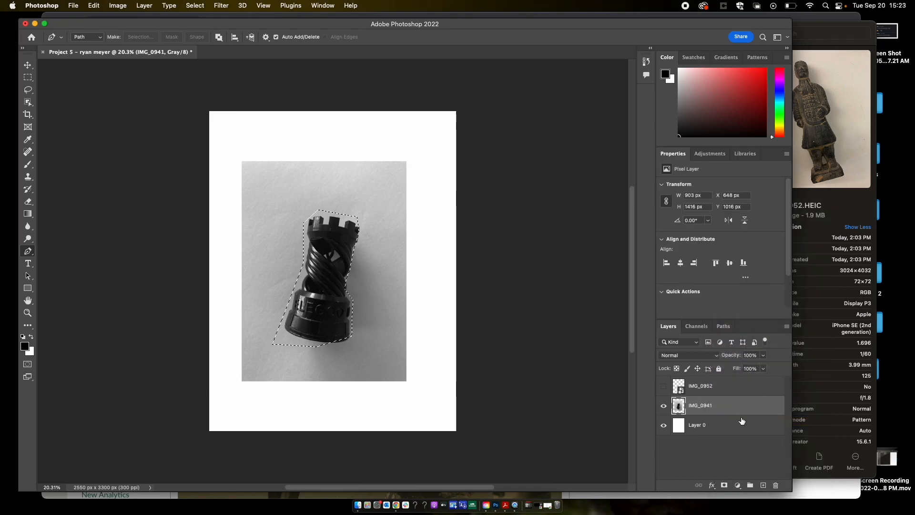
- Invert the rook selection and delete the photo background outside it
key(Delete)
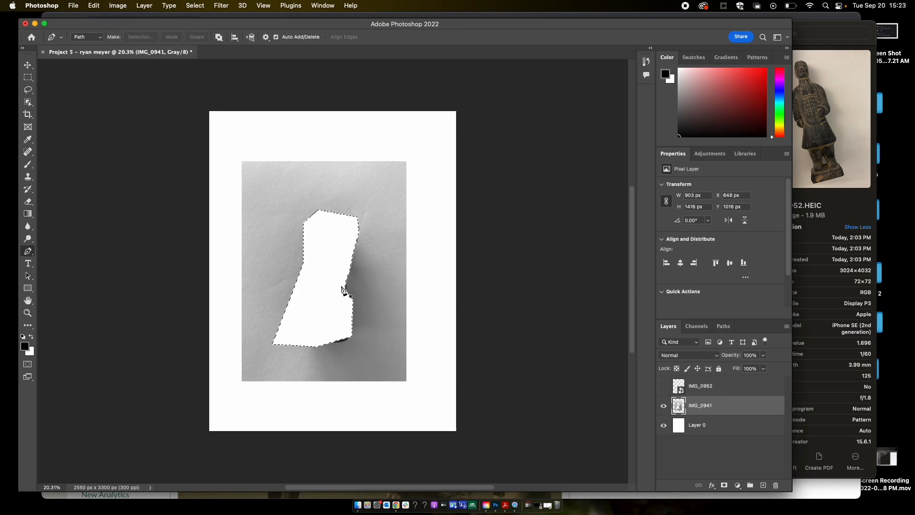
key(super+z)
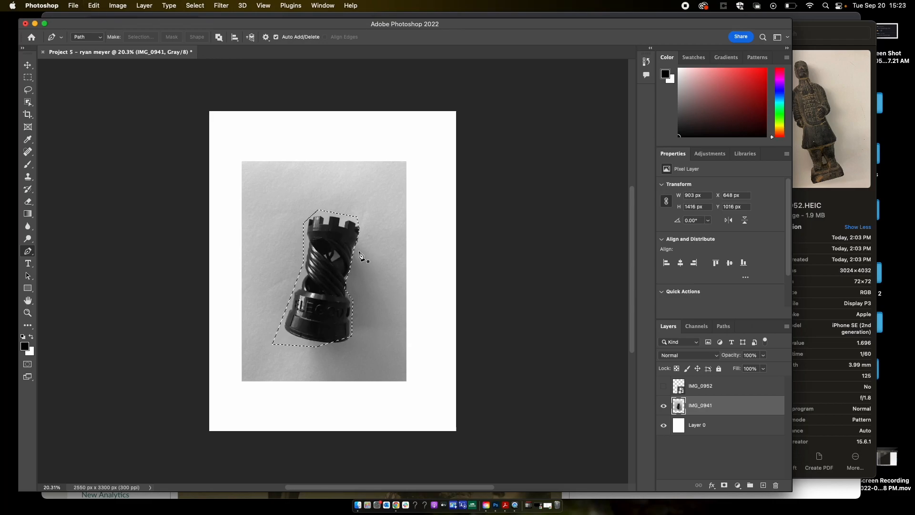
click(195, 5)
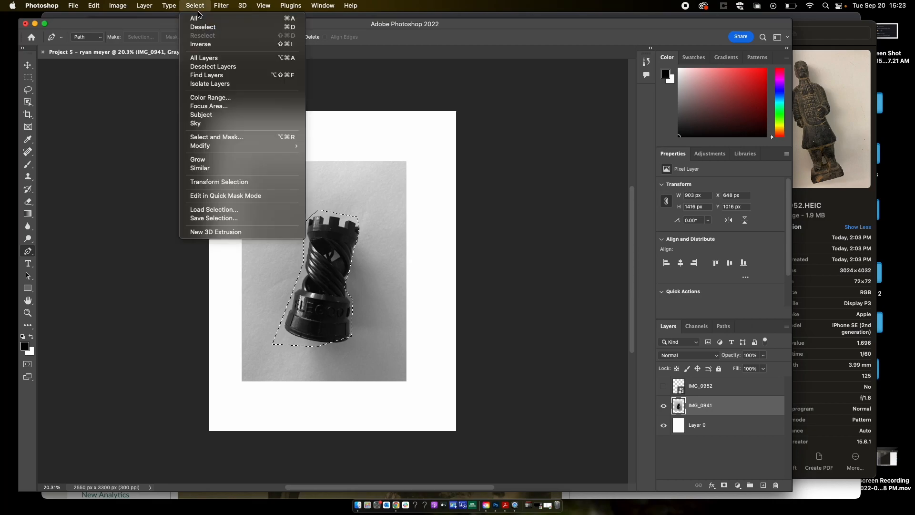
click(201, 44)
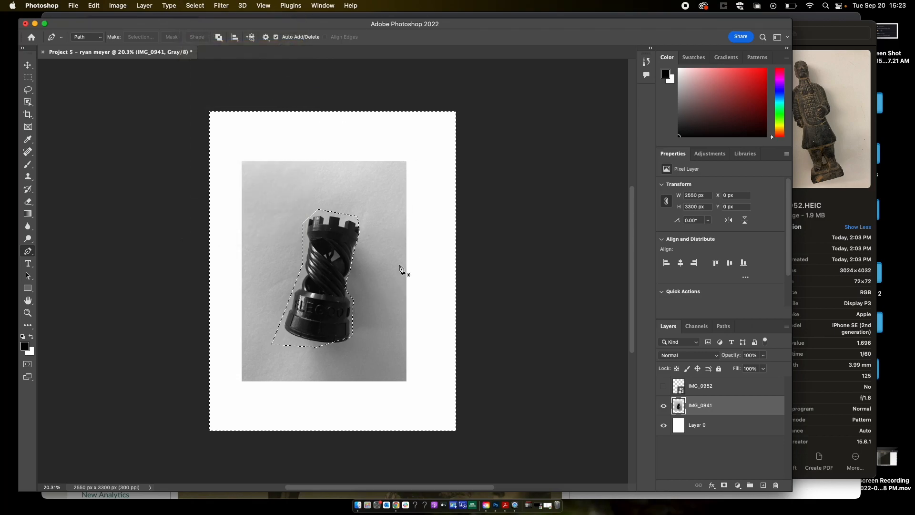
key(Delete)
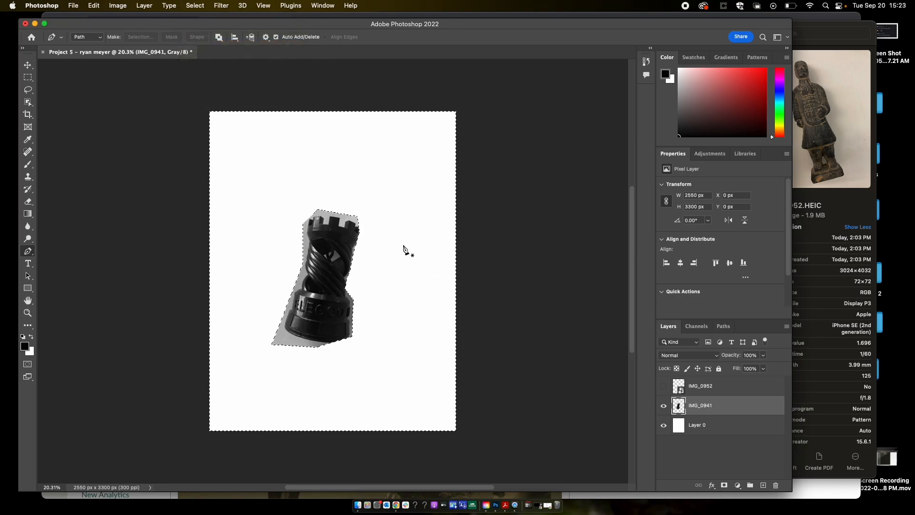
- Deselect the area and move the rook cutout to about X 673 px, Y 1149 px
key(v)
key(ctrl+d)
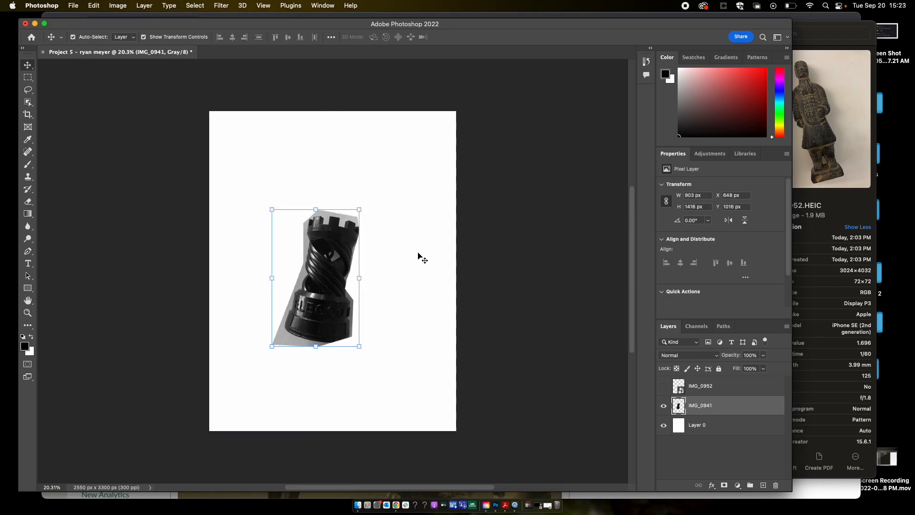
click(418, 256)
mouse_move(327, 272)
mouse_down()
mouse_move(315, 246)
mouse_move(335, 282)
mouse_up()
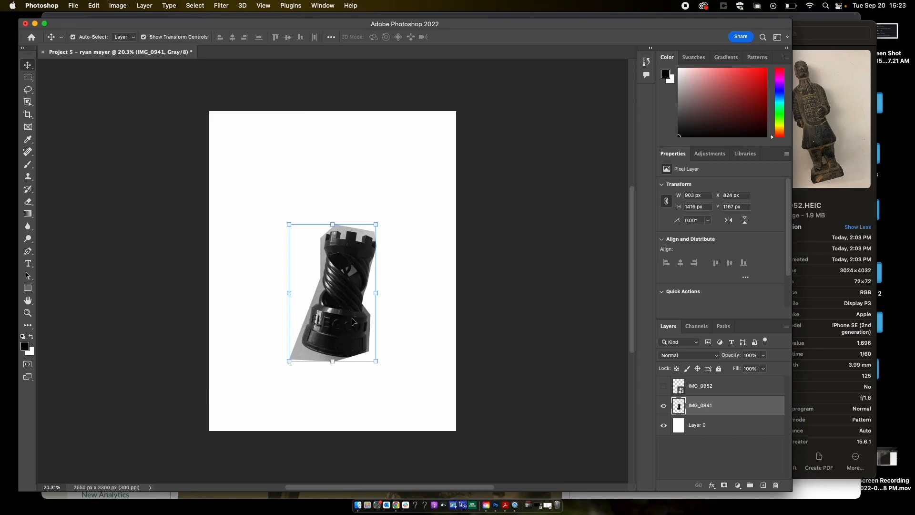
drag(354, 321, 347, 283)
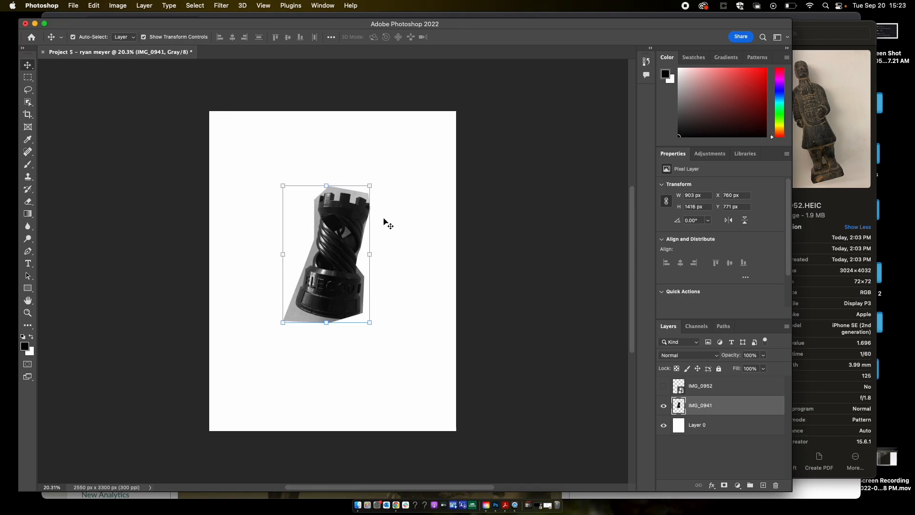
drag(329, 265, 326, 301)
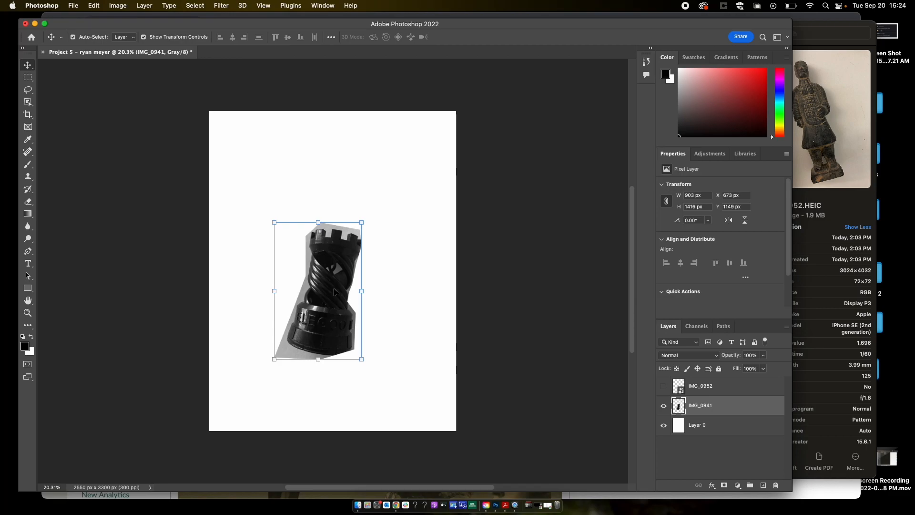
- Undo the rook moves, background deletion and selection, keeping the full IMG_0941 photo as a pixel layer
key(super+z)
key(super+z)
key(super+z)
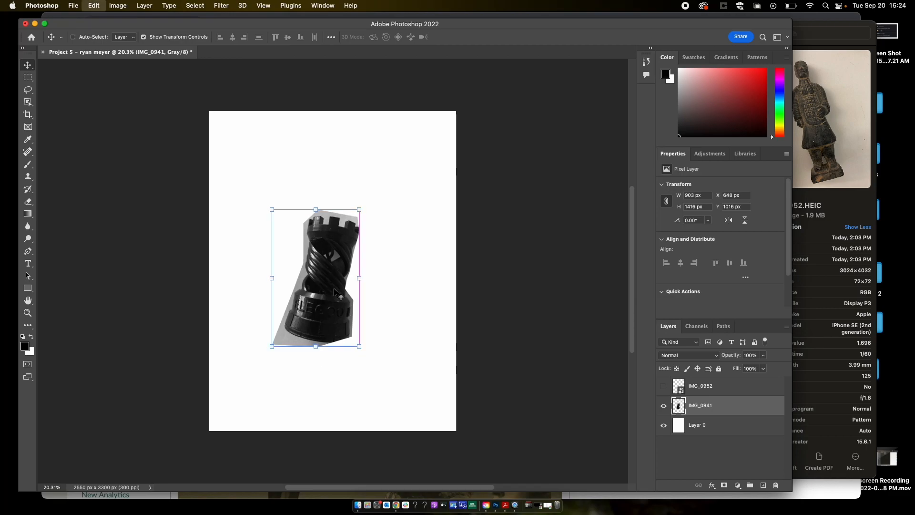
key(super+shift+z)
key(super+shift+z)
key(super+shift+z)
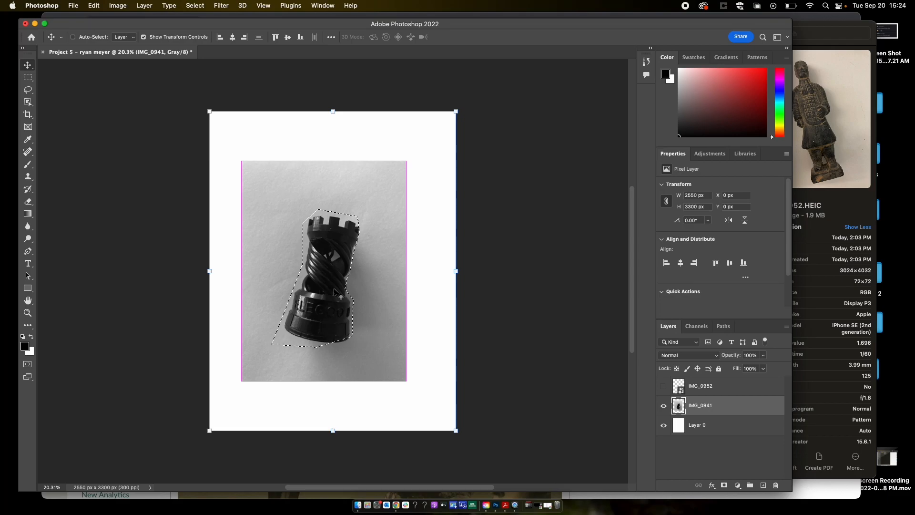
key(super+z)
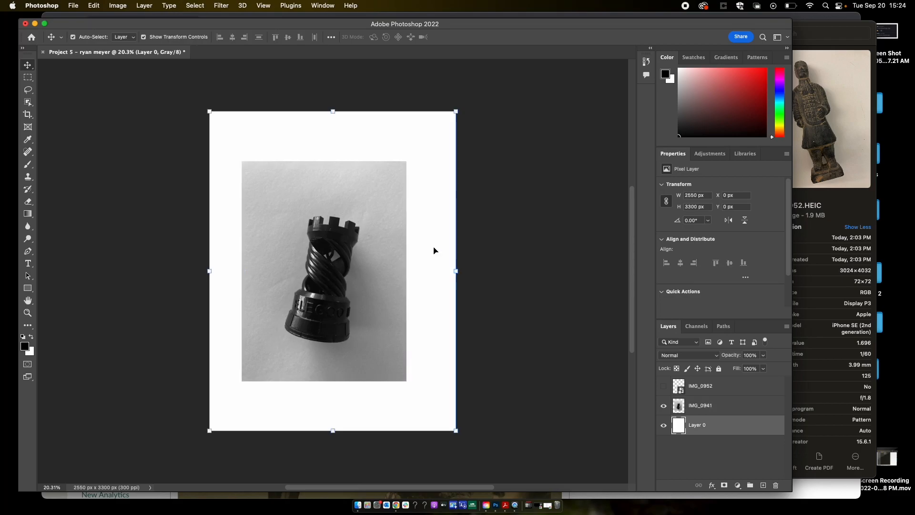
key(super+shift+z)
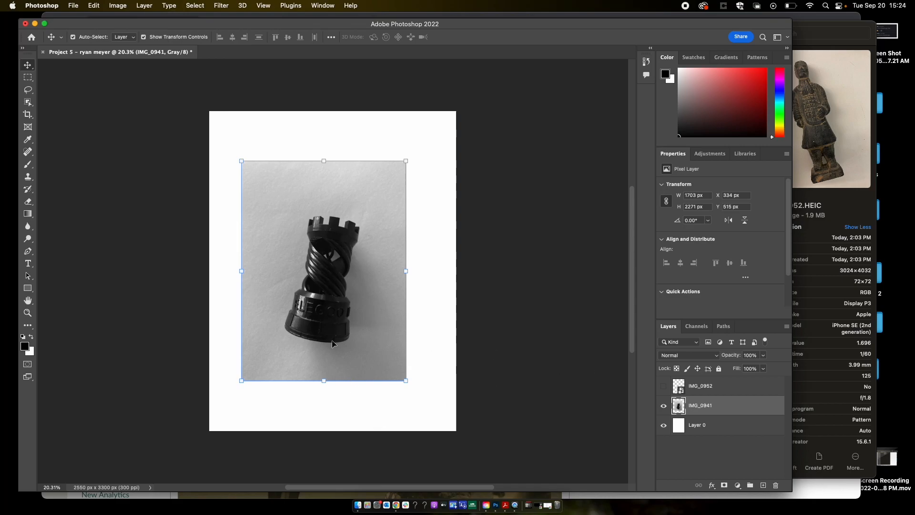
- Add a layer mask to the IMG_0941 layer
scroll(309, 275, up, 3)
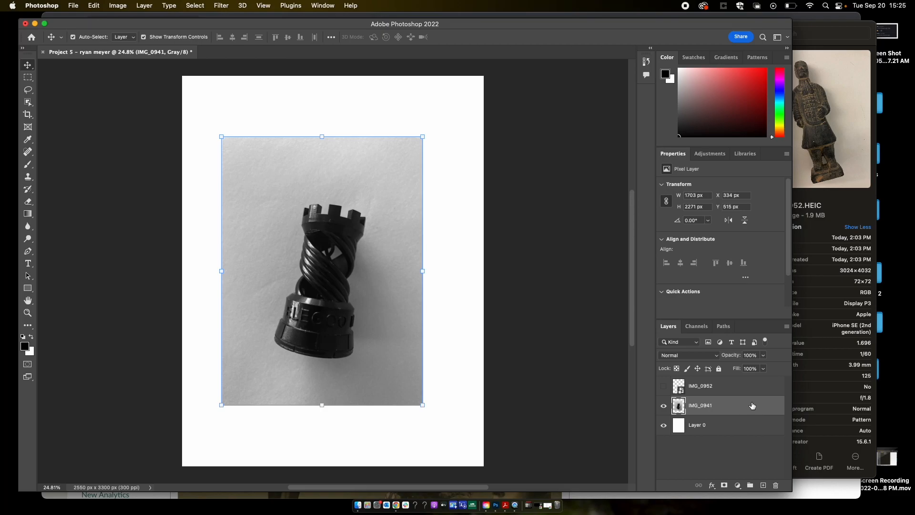
right_click(727, 406)
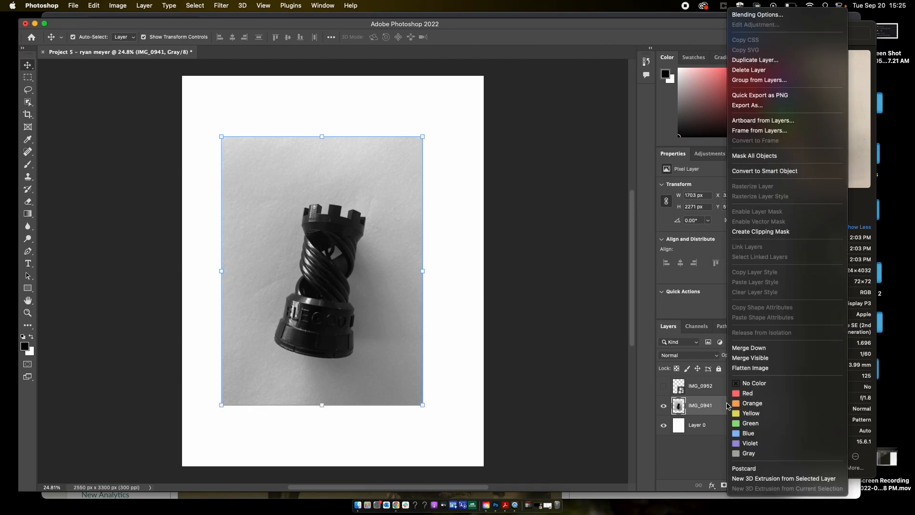
click(685, 313)
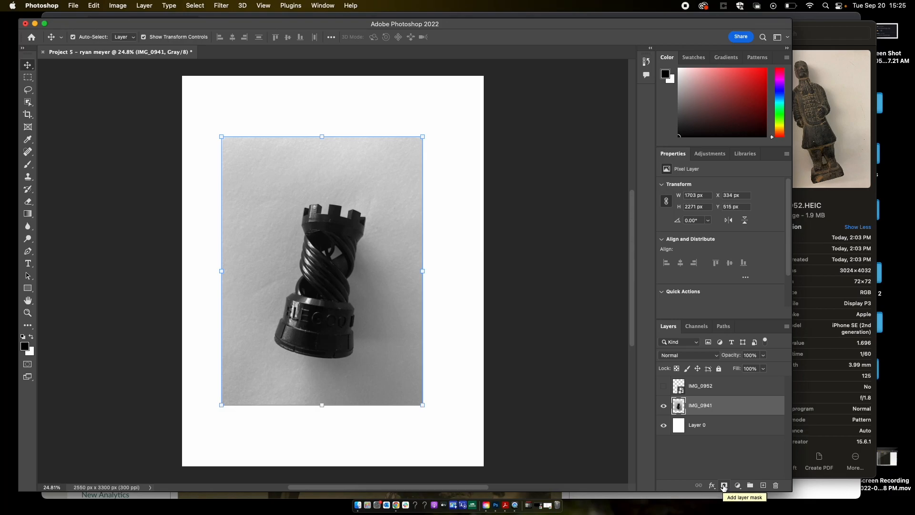
click(724, 486)
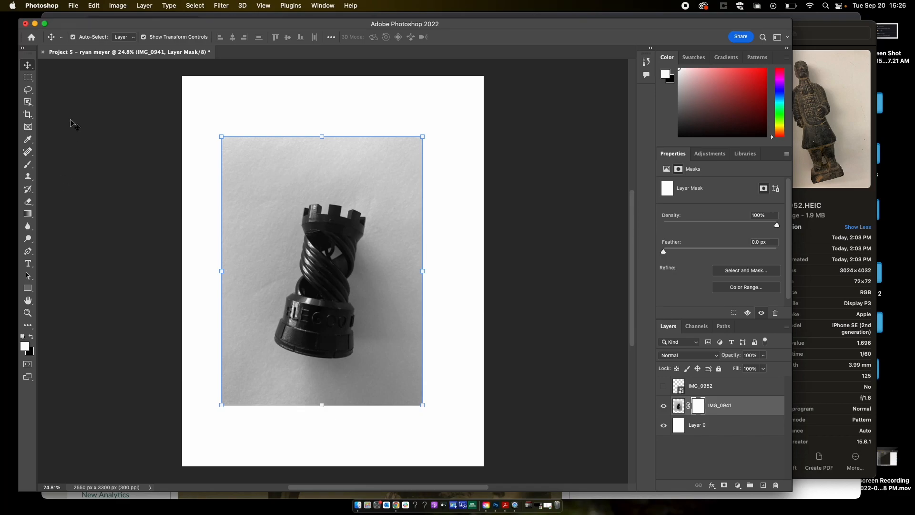
- Paint black on the IMG_0941 layer mask with a 250 px brush to hide the background on the rook's right side
click(29, 168)
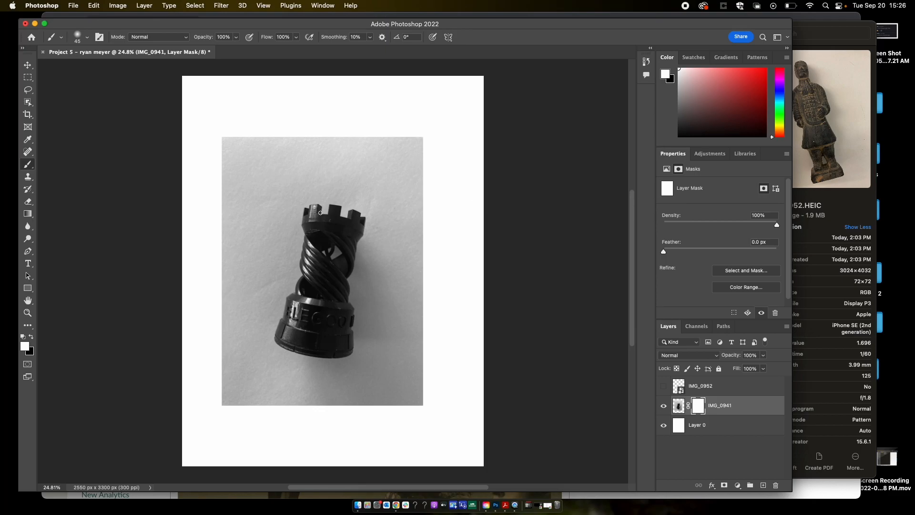
key(bracketright)
key(bracketright)
key(bracketright)
key(bracketright)
key(bracketright)
key(bracketright)
key(bracketright)
key(bracketright)
key(bracketright)
key(bracketright)
click(21, 346)
drag(348, 280, 355, 334)
click(501, 204)
mouse_move(401, 315)
mouse_down()
mouse_move(427, 335)
mouse_move(402, 300)
mouse_move(421, 301)
mouse_move(408, 290)
mouse_move(415, 264)
mouse_move(425, 358)
mouse_move(394, 306)
mouse_move(418, 257)
mouse_move(392, 319)
mouse_move(433, 234)
mouse_move(403, 270)
mouse_move(427, 164)
mouse_move(418, 245)
mouse_move(416, 136)
mouse_move(419, 202)
mouse_move(411, 165)
mouse_move(386, 276)
mouse_move(408, 216)
mouse_move(394, 357)
mouse_move(306, 413)
mouse_move(420, 363)
mouse_move(382, 397)
mouse_move(422, 372)
mouse_move(405, 402)
mouse_move(445, 337)
mouse_up()
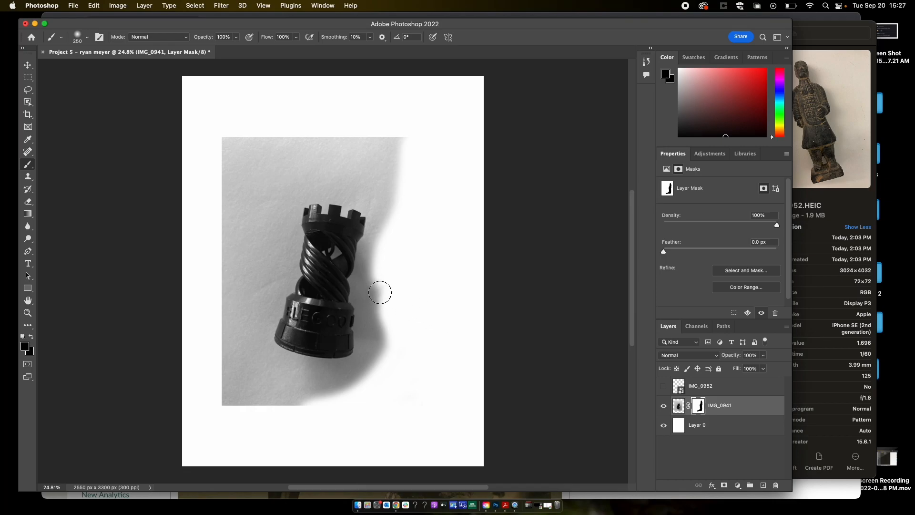
- Paint black on the IMG_0941 layer mask with a soft 1100 px brush to hide the photo's outer background around the rook
key(bracketright)
key(bracketright)
key(bracketright)
key(bracketright)
key(bracketright)
key(bracketright)
key(bracketright)
key(bracketright)
key(bracketright)
key(bracketright)
key(bracketright)
key(bracketright)
key(bracketright)
key(bracketleft)
key(bracketleft)
key(bracketleft)
key(bracketleft)
key(bracketleft)
key(bracketleft)
key(bracketleft)
key(bracketleft)
key(bracketright)
key(bracketright)
key(bracketright)
key(bracketright)
mouse_move(430, 176)
mouse_down()
mouse_move(415, 150)
mouse_move(300, 114)
mouse_move(195, 208)
mouse_move(213, 192)
mouse_move(200, 373)
mouse_move(227, 410)
mouse_move(247, 416)
mouse_move(209, 411)
mouse_up()
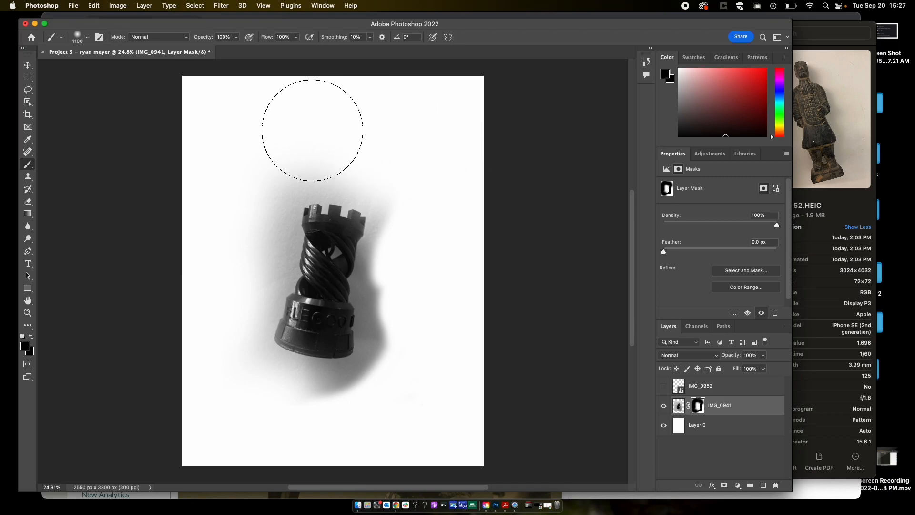
- Set the brush to 100% hardness and 500 px, and mask out the background near the rook's lower-right side
click(88, 39)
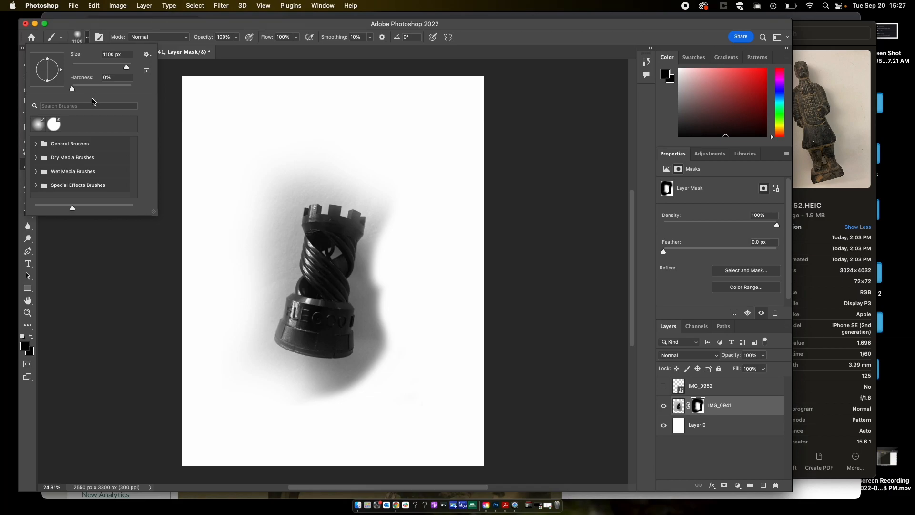
drag(74, 91, 132, 90)
key(Return)
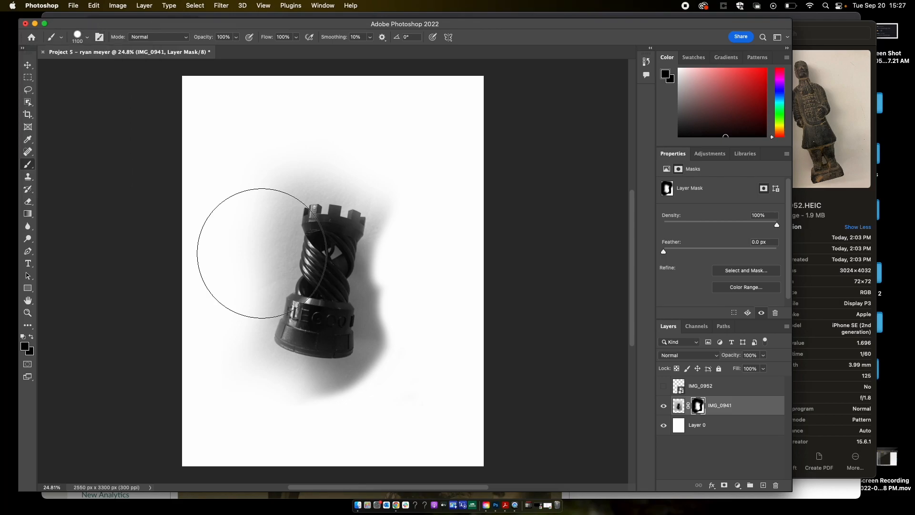
key(bracketleft)
key(bracketleft)
key(bracketleft)
key(bracketleft)
key(bracketleft)
key(bracketleft)
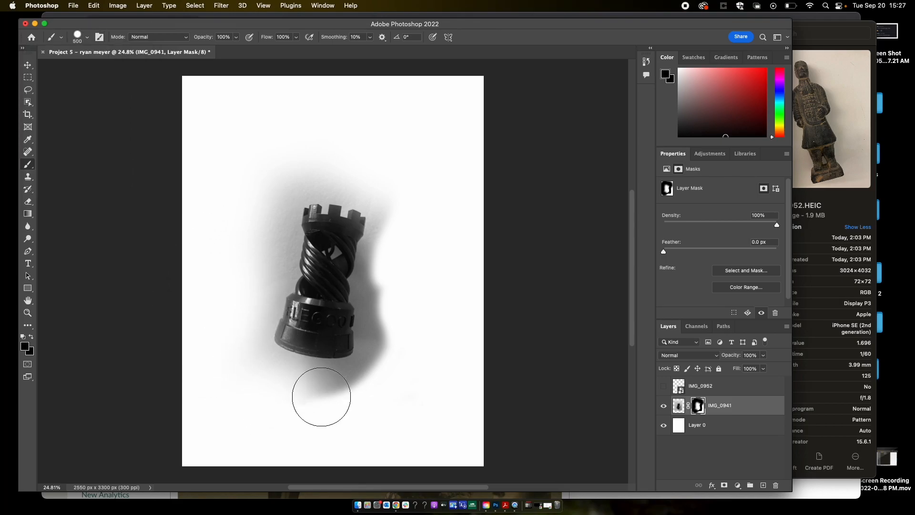
mouse_move(349, 408)
mouse_down()
mouse_move(407, 343)
mouse_move(397, 366)
mouse_move(355, 412)
mouse_move(414, 323)
mouse_up()
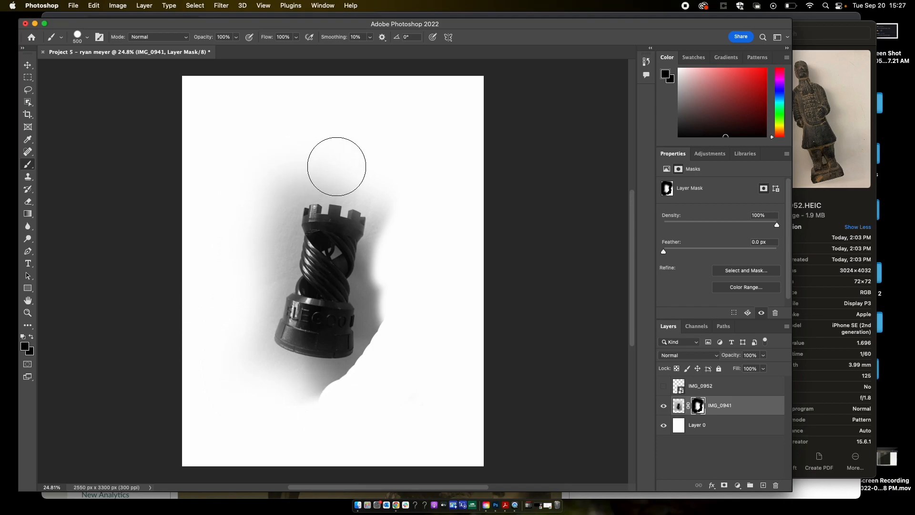
mouse_move(407, 327)
mouse_down()
mouse_move(394, 385)
mouse_move(407, 294)
mouse_move(400, 320)
mouse_up()
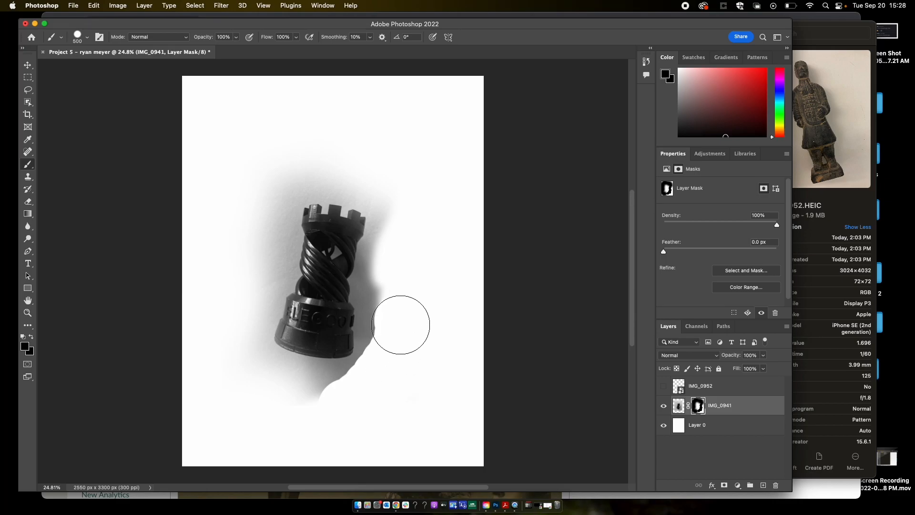
- Set the brush to 43% hardness and 80 px, and mask the background along the rook's right edge below the crown
click(87, 36)
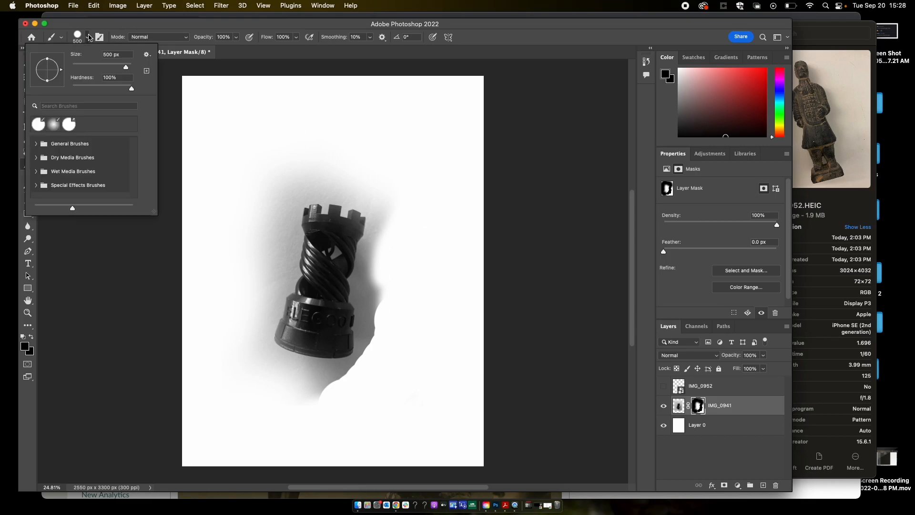
click(98, 87)
click(124, 25)
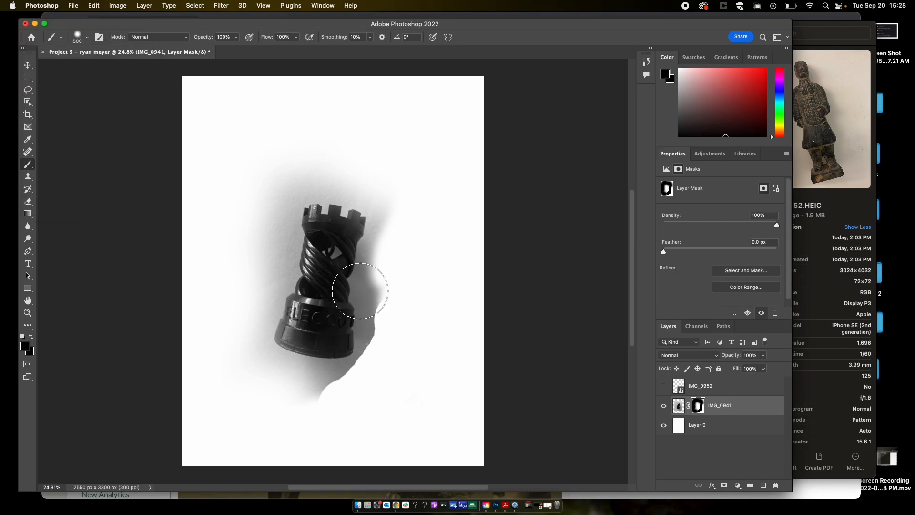
scroll(359, 290, up, 3)
scroll(359, 290, up, 4)
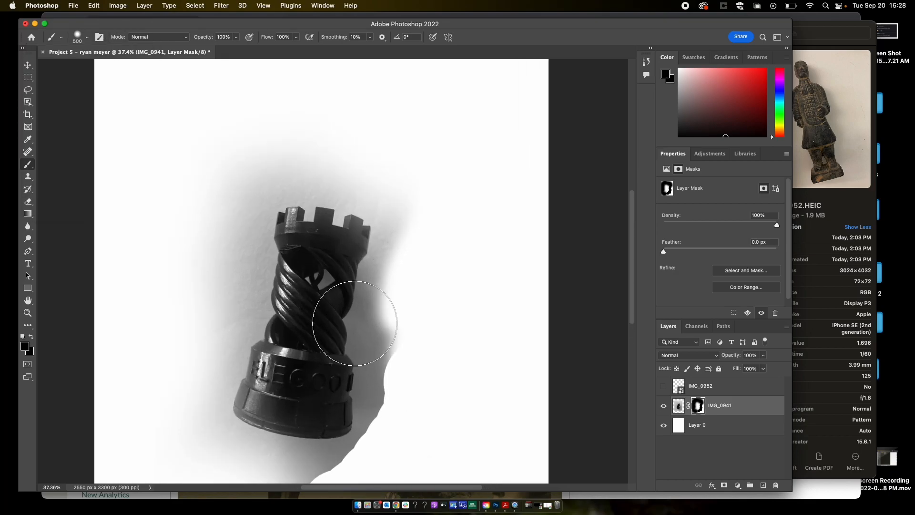
scroll(354, 325, up, 5)
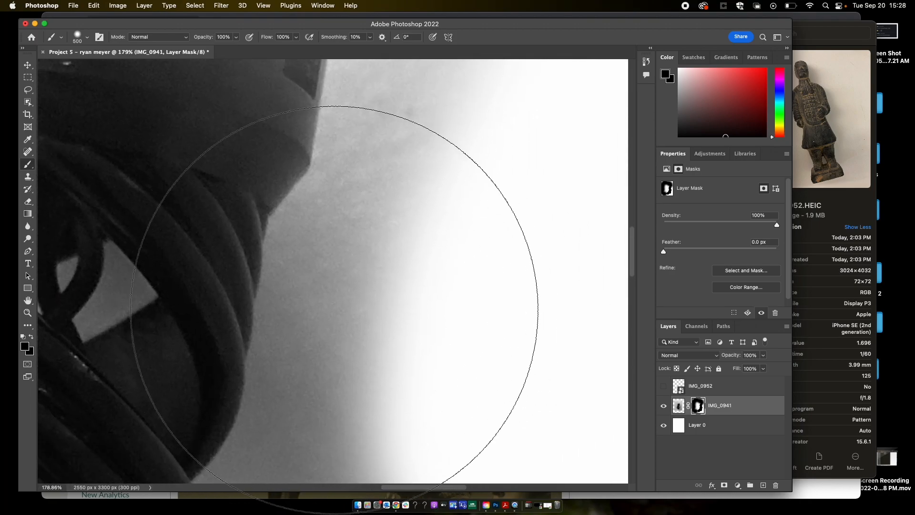
key(bracketleft)
key(bracketleft)
key(bracketleft)
key(bracketleft)
key(bracketleft)
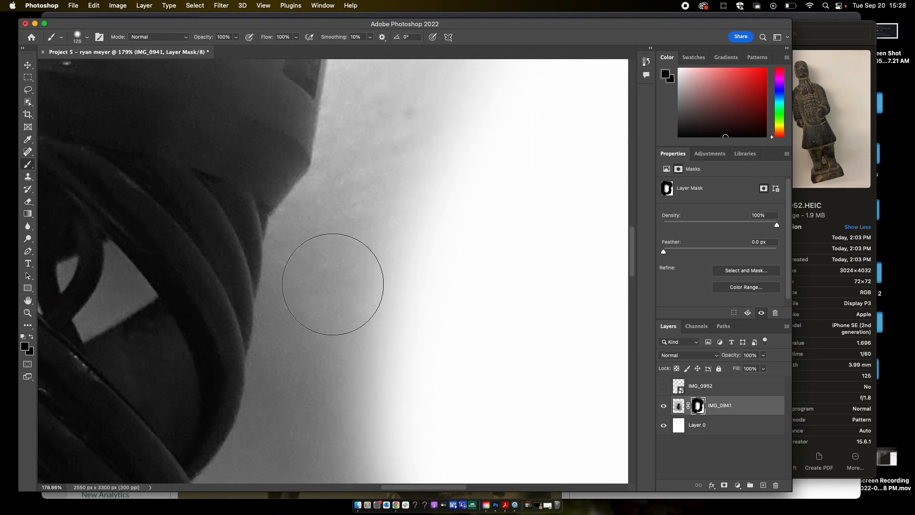
key(bracketleft)
key(bracketleft)
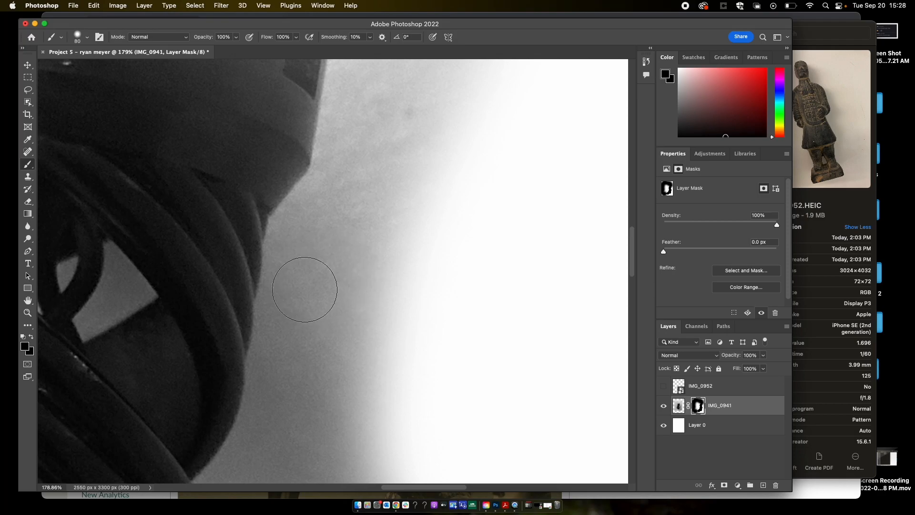
click(296, 285)
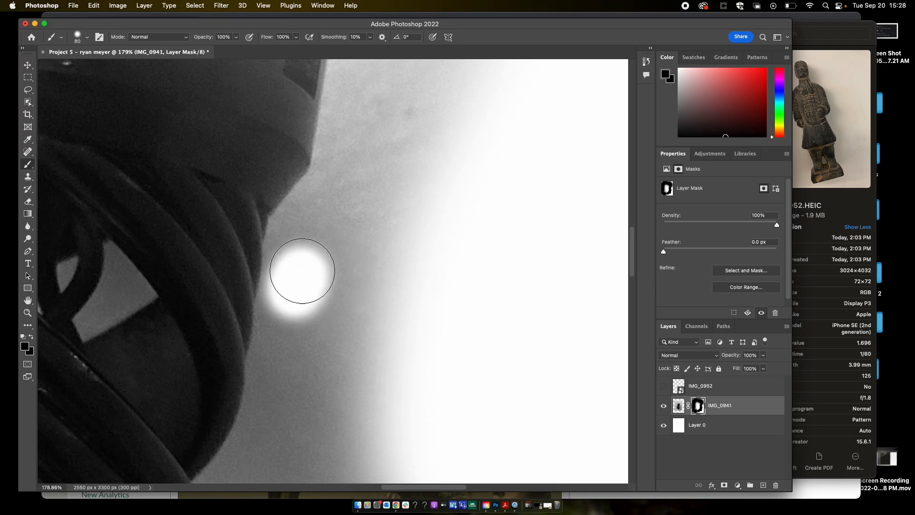
mouse_move(297, 284)
mouse_down()
mouse_move(313, 221)
mouse_move(305, 226)
mouse_move(330, 207)
mouse_move(305, 229)
mouse_move(338, 180)
mouse_move(351, 116)
mouse_up()
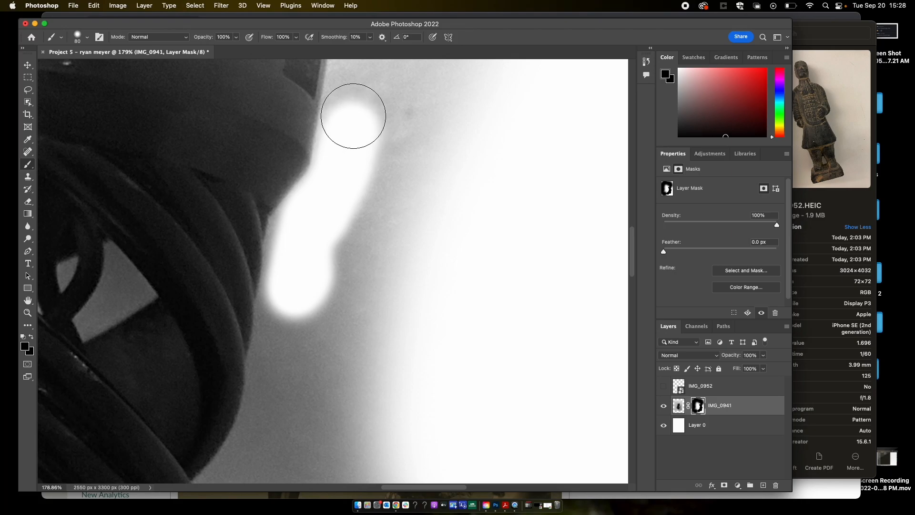
mouse_move(351, 228)
mouse_down()
mouse_move(342, 164)
mouse_move(351, 145)
mouse_move(298, 250)
mouse_up()
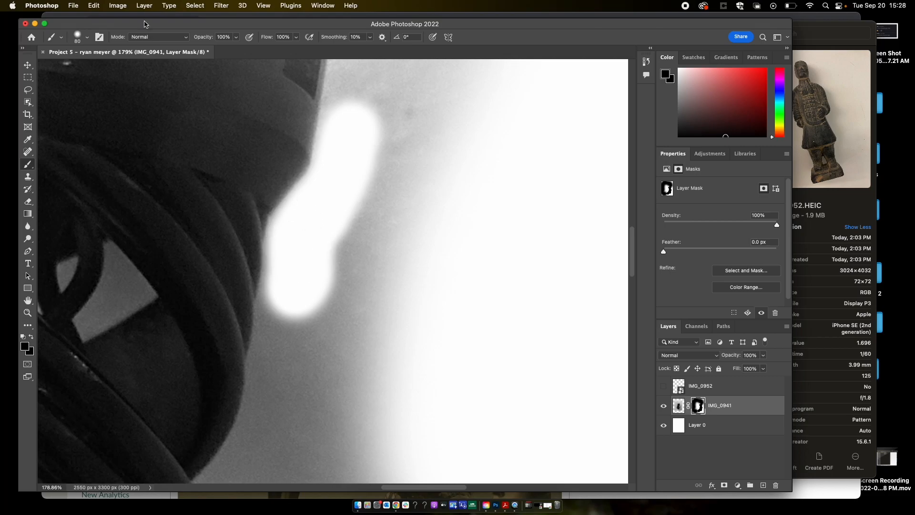
- Raise the brush hardness, reduce the size to 35 px, and extend the masked strip down beside the rook's twisted column
click(88, 37)
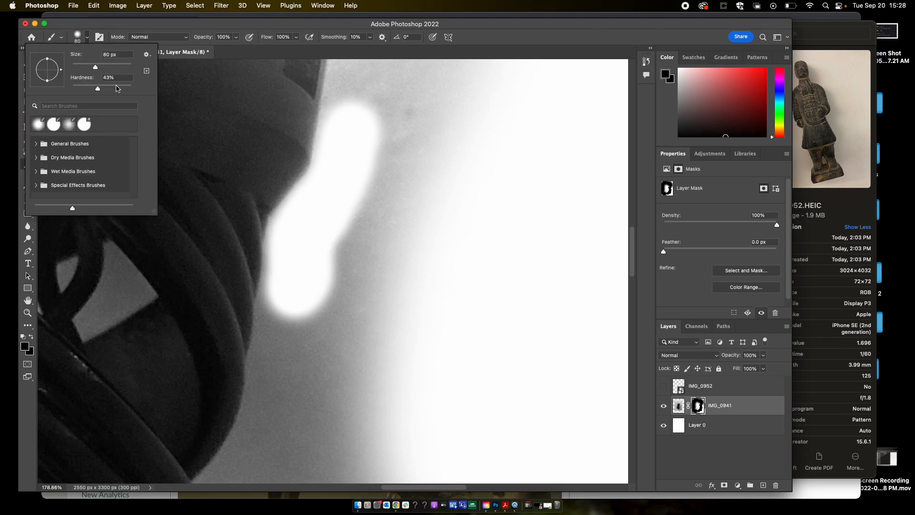
click(288, 346)
mouse_move(288, 345)
mouse_down()
mouse_move(288, 343)
mouse_move(292, 301)
mouse_up()
key(bracketleft)
key(bracketleft)
key(bracketleft)
key(bracketleft)
key(bracketleft)
key(bracketleft)
mouse_move(268, 348)
mouse_down()
mouse_move(262, 360)
mouse_move(268, 340)
mouse_up()
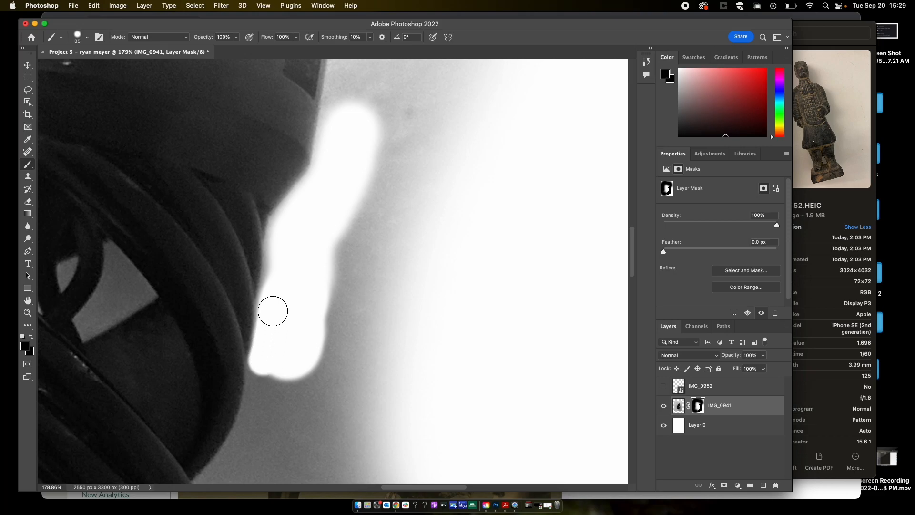
- Continue masking with the 35 px brush along the rook's right edge, up past the crown and farther down the column
mouse_move(275, 285)
mouse_down()
mouse_move(284, 223)
mouse_move(325, 174)
mouse_move(341, 91)
mouse_move(329, 147)
mouse_up()
scroll(329, 145, up, 5)
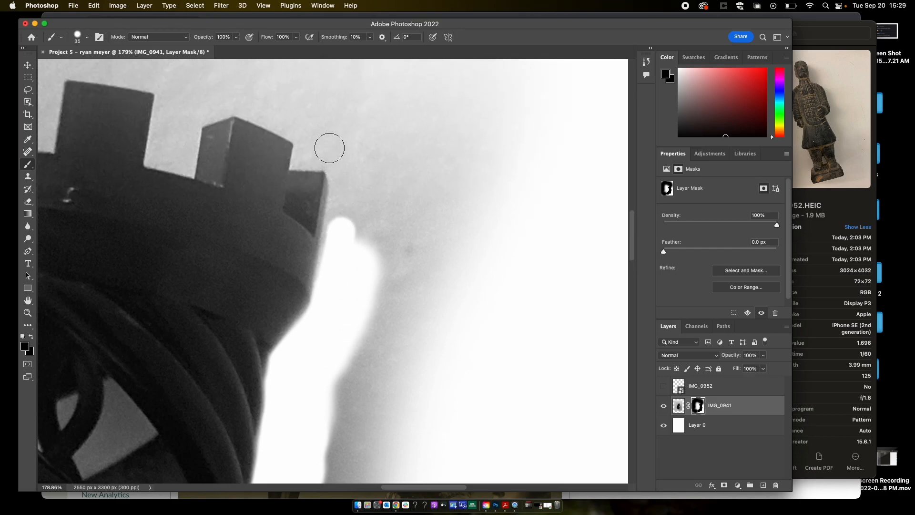
mouse_move(331, 296)
mouse_down()
mouse_move(349, 164)
mouse_move(359, 198)
mouse_move(358, 288)
mouse_move(362, 281)
mouse_up()
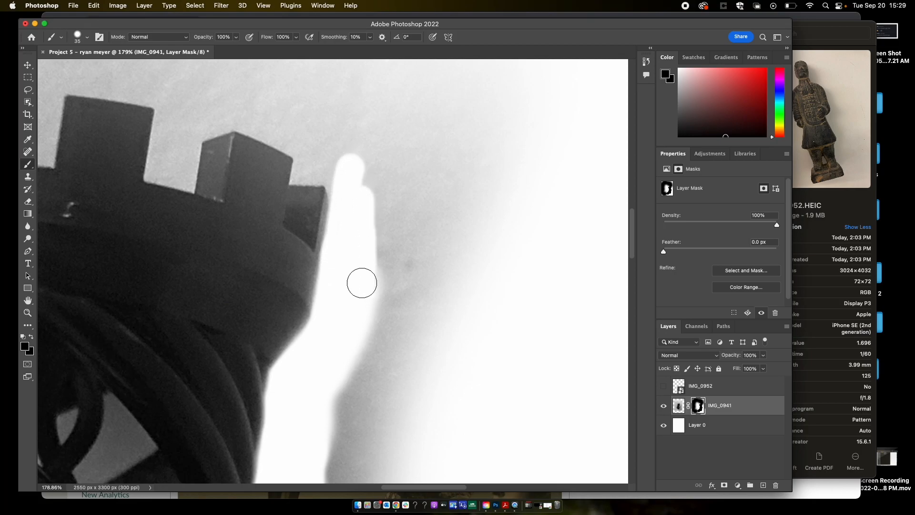
scroll(362, 281, down, 10)
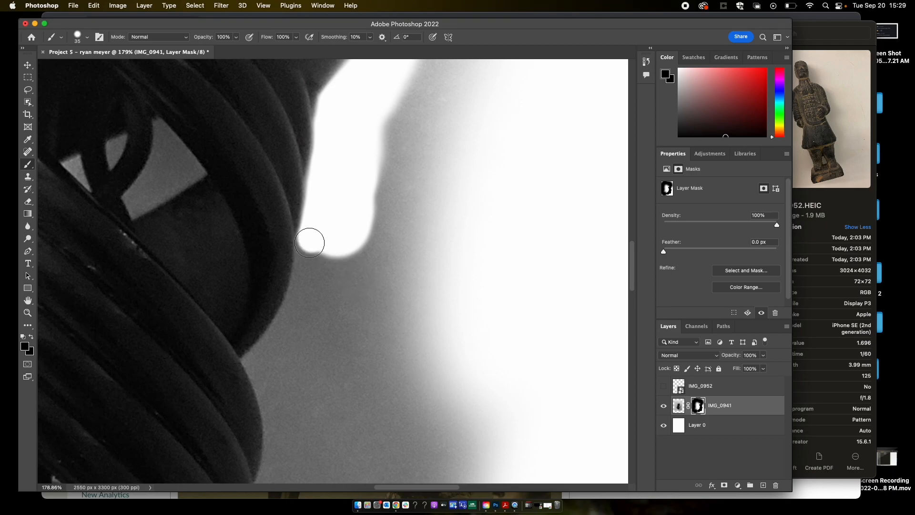
mouse_move(310, 250)
mouse_down()
mouse_move(308, 275)
mouse_move(312, 250)
mouse_move(302, 296)
mouse_up()
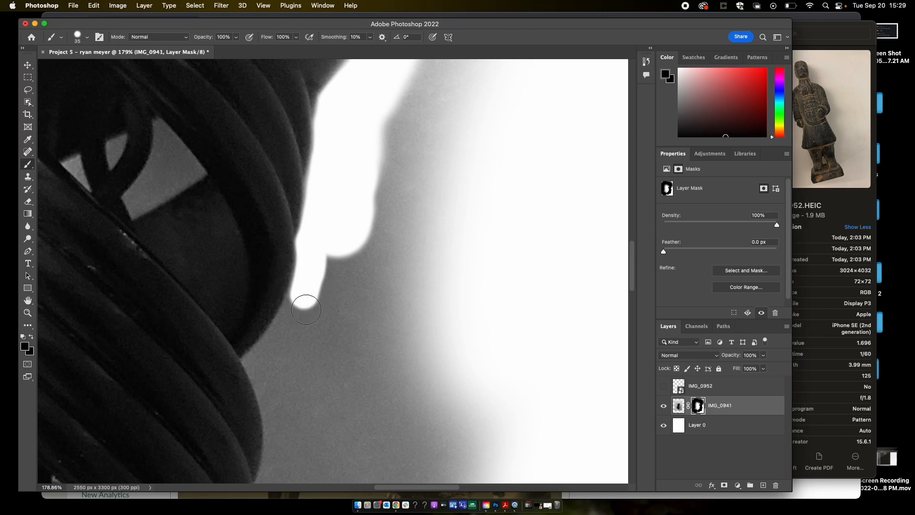
- Mask over part of the rook's right edge, then set the foreground color to white (ffffff) and paint the hidden column back in
mouse_move(333, 247)
mouse_down()
mouse_move(251, 137)
mouse_move(310, 166)
mouse_move(296, 156)
mouse_move(310, 156)
mouse_move(293, 135)
mouse_move(319, 103)
mouse_up()
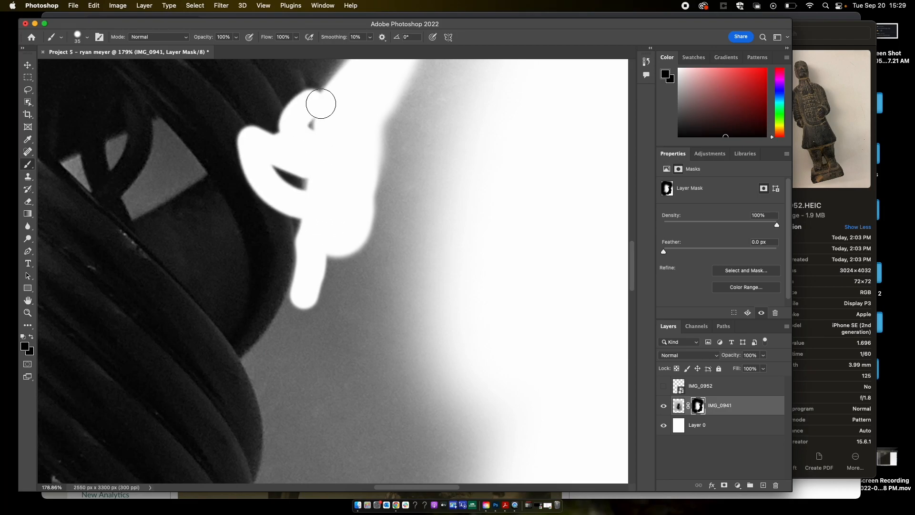
scroll(337, 149, up, 5)
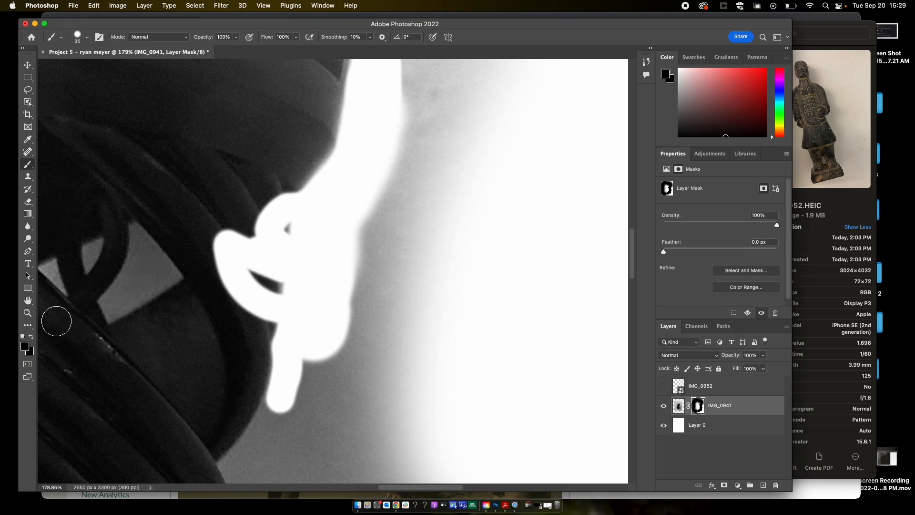
click(25, 349)
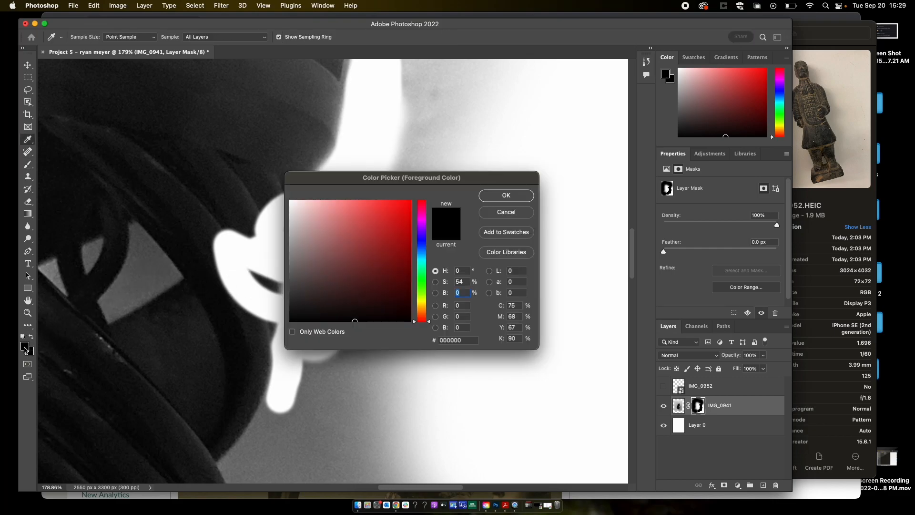
mouse_move(337, 208)
mouse_down()
mouse_move(301, 206)
mouse_move(271, 187)
mouse_up()
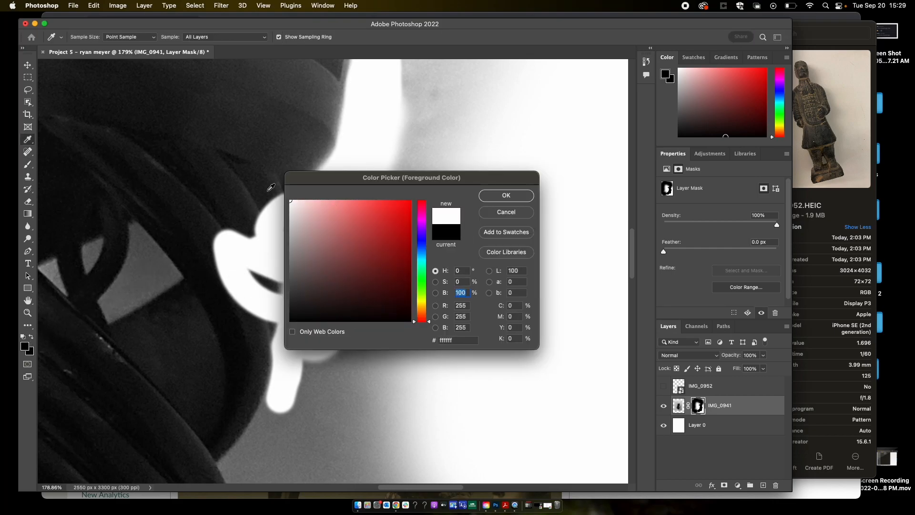
click(514, 195)
mouse_move(221, 208)
mouse_down()
mouse_move(224, 255)
mouse_move(229, 223)
mouse_move(237, 219)
mouse_move(250, 240)
mouse_move(262, 201)
mouse_move(268, 225)
mouse_move(266, 212)
mouse_move(228, 246)
mouse_move(226, 286)
mouse_move(231, 311)
mouse_move(243, 282)
mouse_move(245, 310)
mouse_move(259, 320)
mouse_move(260, 236)
mouse_move(275, 185)
mouse_move(280, 221)
mouse_move(290, 176)
mouse_move(282, 274)
mouse_move(260, 349)
mouse_up()
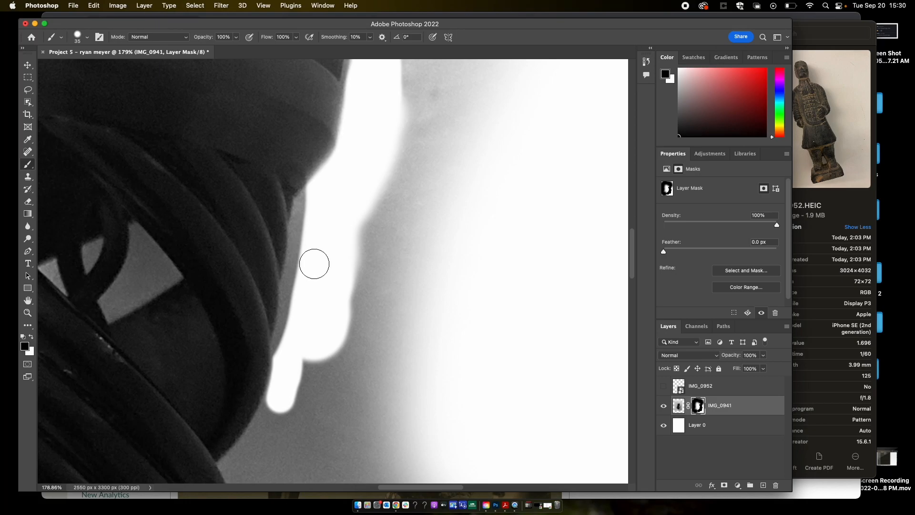
- Paint black on the mask to clear the leftover strip beside the column and a band around the rook's outline, enlarging the brush to 175 px
drag(314, 200, 297, 267)
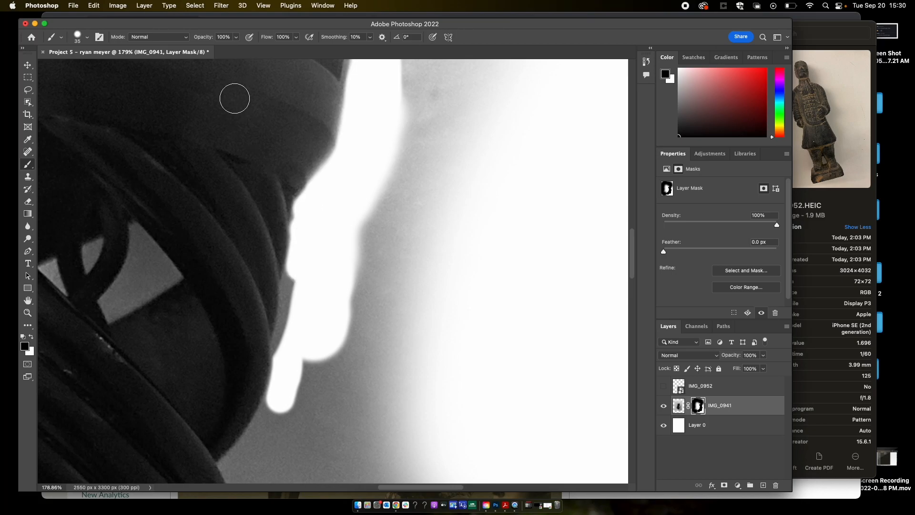
drag(288, 346, 300, 272)
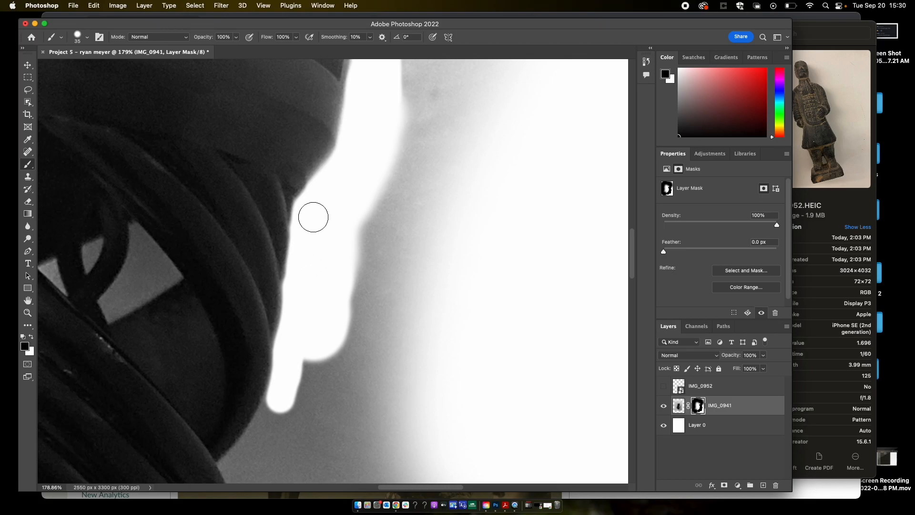
scroll(313, 218, down, 5)
scroll(309, 227, down, 3)
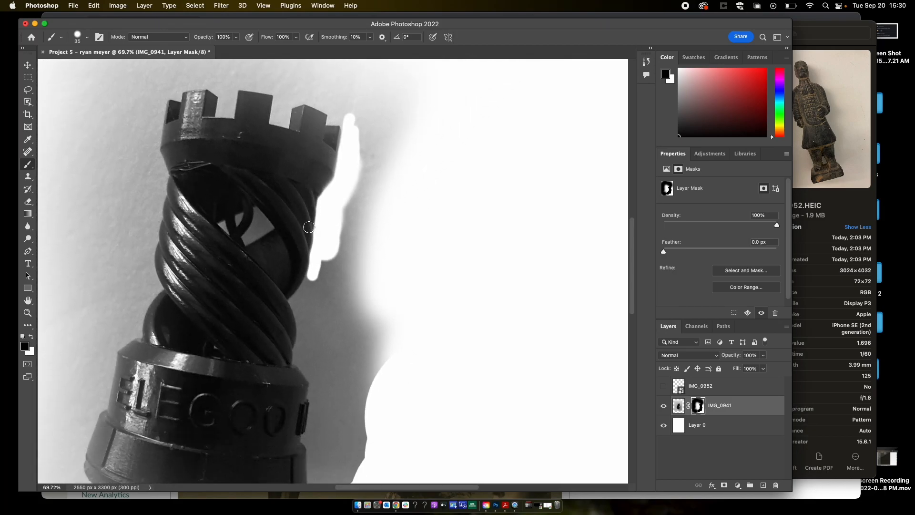
scroll(299, 244, down, 4)
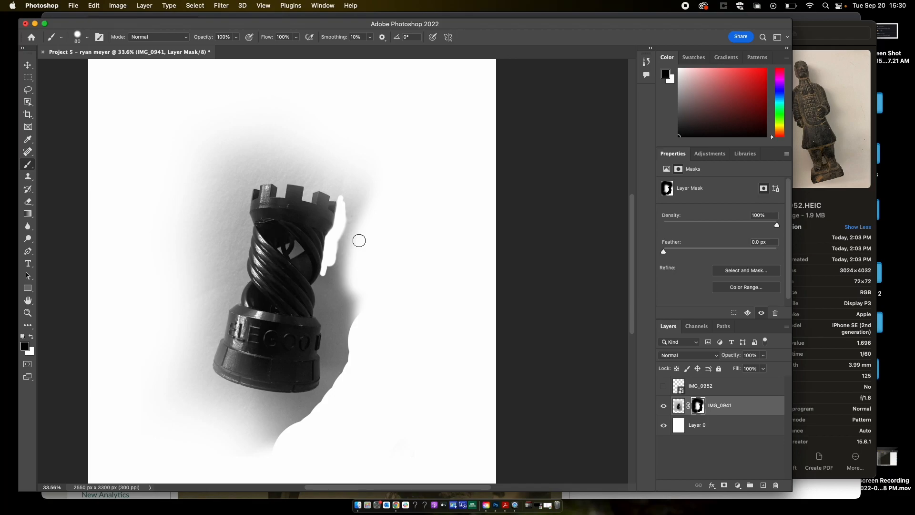
mouse_move(342, 277)
mouse_down()
mouse_move(333, 271)
mouse_move(321, 292)
mouse_move(333, 284)
mouse_move(336, 353)
mouse_move(332, 394)
mouse_move(310, 415)
mouse_move(241, 407)
mouse_move(213, 384)
mouse_move(259, 401)
mouse_move(326, 399)
mouse_up()
mouse_move(342, 187)
mouse_down()
mouse_move(272, 170)
mouse_move(238, 185)
mouse_move(234, 278)
mouse_move(199, 352)
mouse_move(199, 380)
mouse_up()
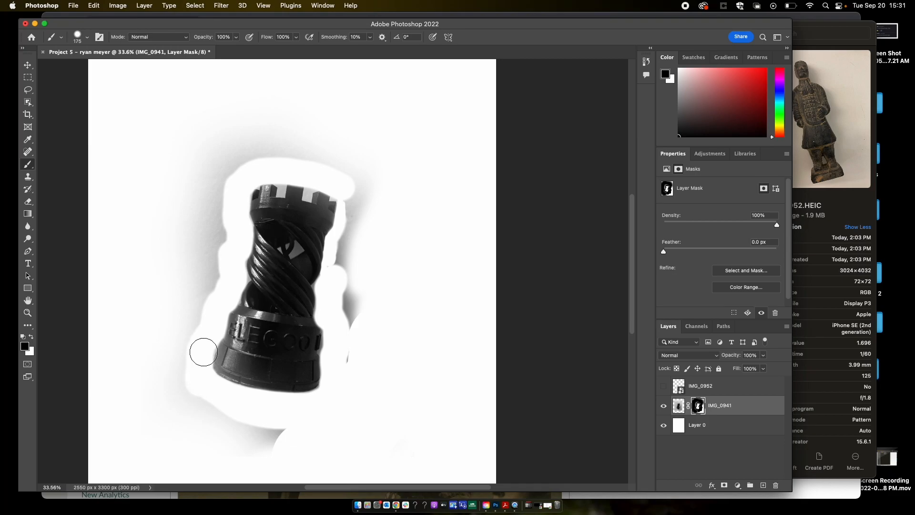
- Enlarge the brush to 500 px and mask out the gray background left below the rook's base
scroll(281, 247, down, 2)
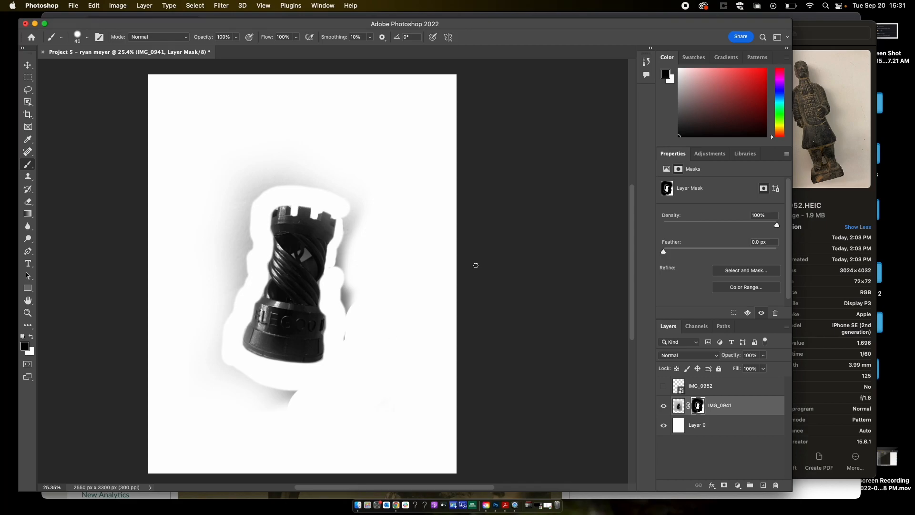
key(bracketright)
key(bracketright)
key(bracketright)
key(bracketright)
key(bracketright)
key(bracketright)
key(bracketright)
scroll(411, 333, down, 5)
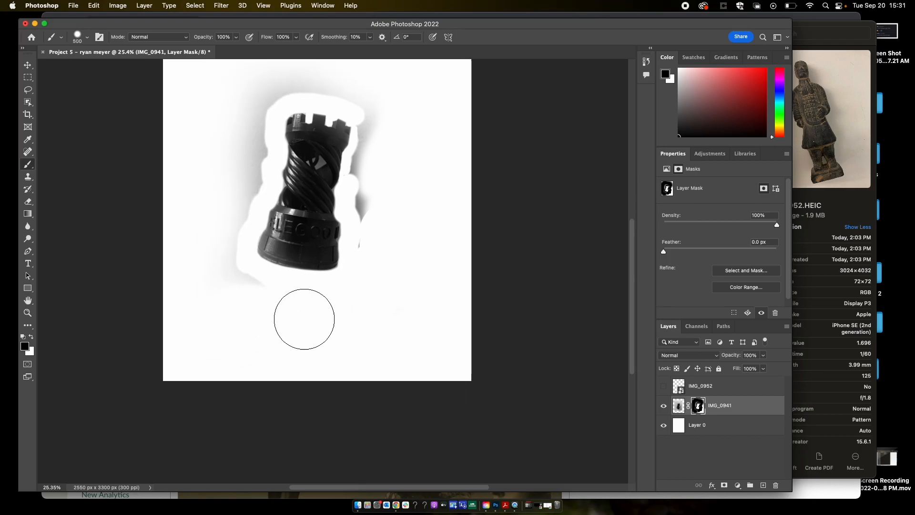
- Mask out the remaining gray background along both sides and above the rook with the 500 px brush
scroll(224, 296, up, 3)
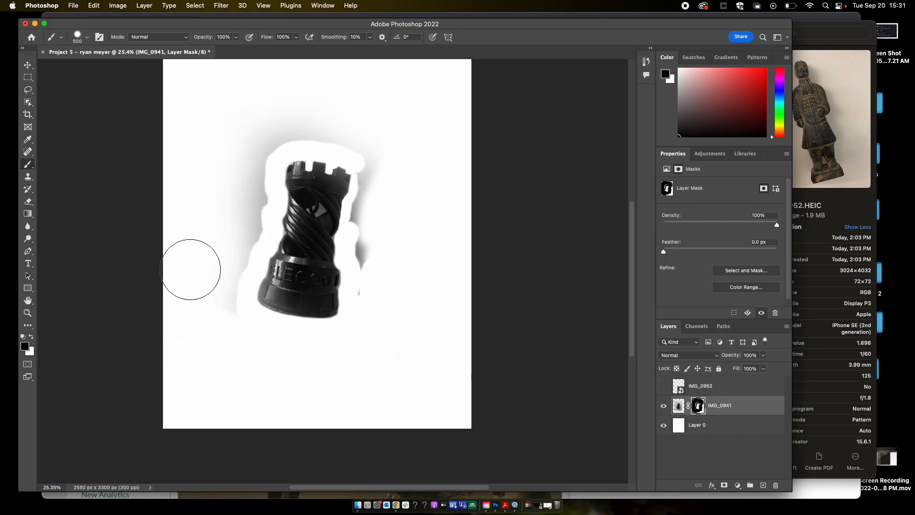
mouse_move(225, 257)
mouse_down()
mouse_move(235, 238)
mouse_move(214, 288)
mouse_move(235, 204)
mouse_up()
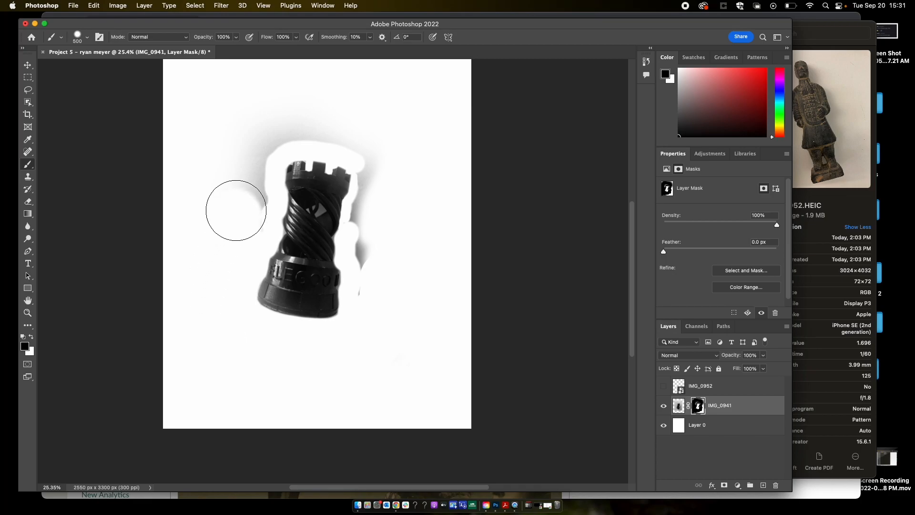
scroll(235, 205, up, 4)
mouse_move(239, 310)
mouse_down()
mouse_move(247, 213)
mouse_move(186, 250)
mouse_move(200, 234)
mouse_move(301, 215)
mouse_move(385, 225)
mouse_move(333, 220)
mouse_move(353, 224)
mouse_up()
drag(385, 248, 378, 400)
scroll(439, 305, down, 2)
scroll(434, 315, down, 2)
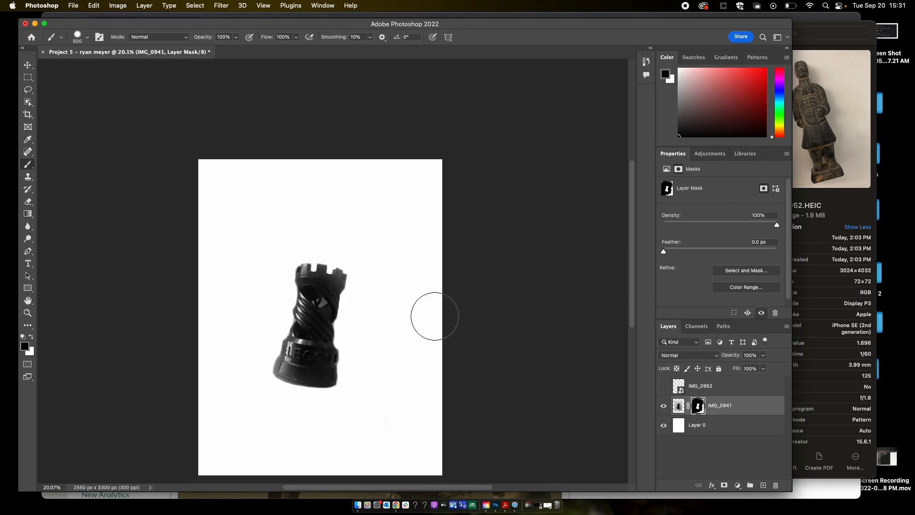
- Scale the rook to about 70%, rotate it about -43°, and place it slightly left of the page's center
key(v)
drag(312, 348, 314, 315)
drag(389, 184, 347, 239)
drag(358, 382, 395, 320)
mouse_move(321, 315)
mouse_down()
mouse_move(292, 366)
mouse_move(346, 317)
mouse_move(374, 314)
mouse_move(303, 284)
mouse_move(340, 309)
mouse_move(323, 313)
mouse_move(331, 305)
mouse_up()
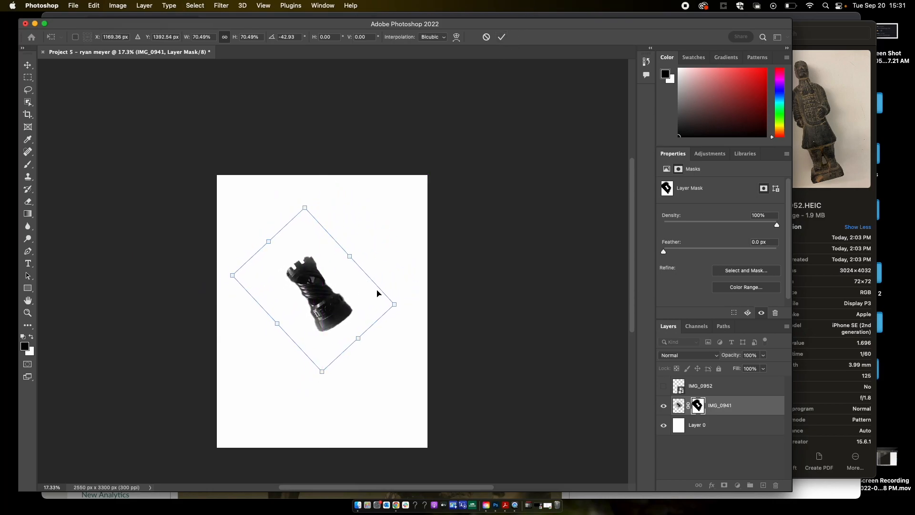
click(502, 38)
click(437, 310)
mouse_move(334, 306)
mouse_down()
mouse_move(301, 306)
mouse_move(316, 304)
mouse_up()
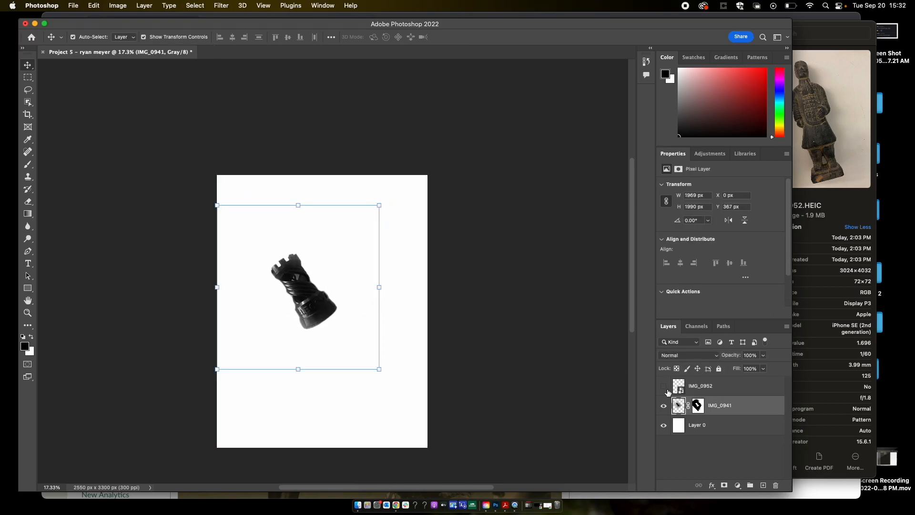
- Show the hidden IMG_0952 layer and select its statue photo on the canvas
click(663, 387)
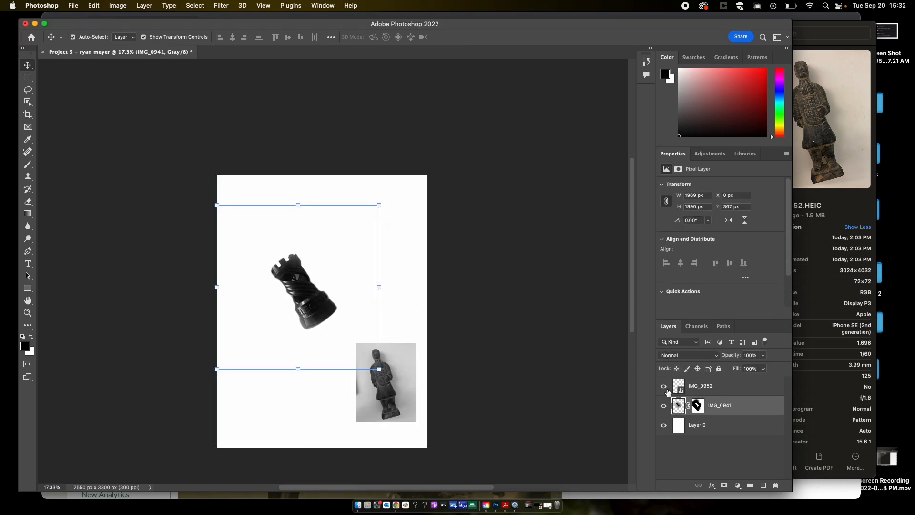
click(408, 384)
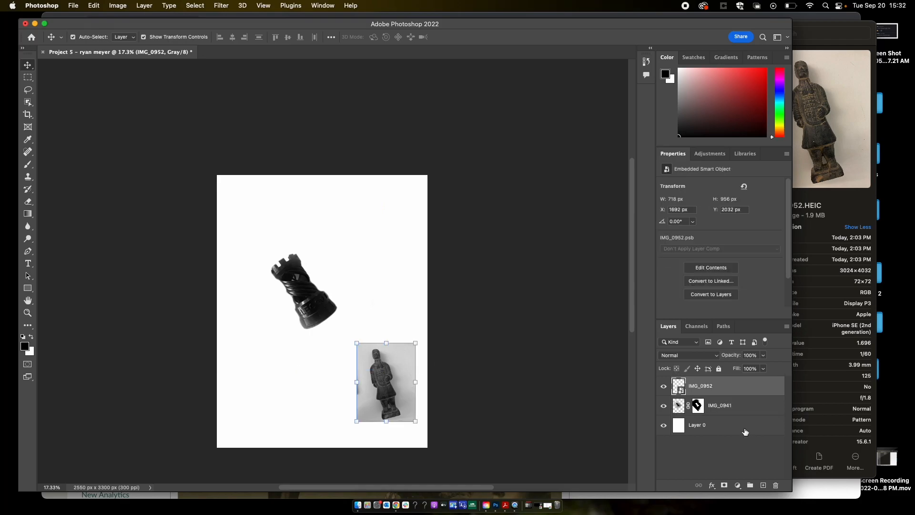
scroll(379, 390, up, 3)
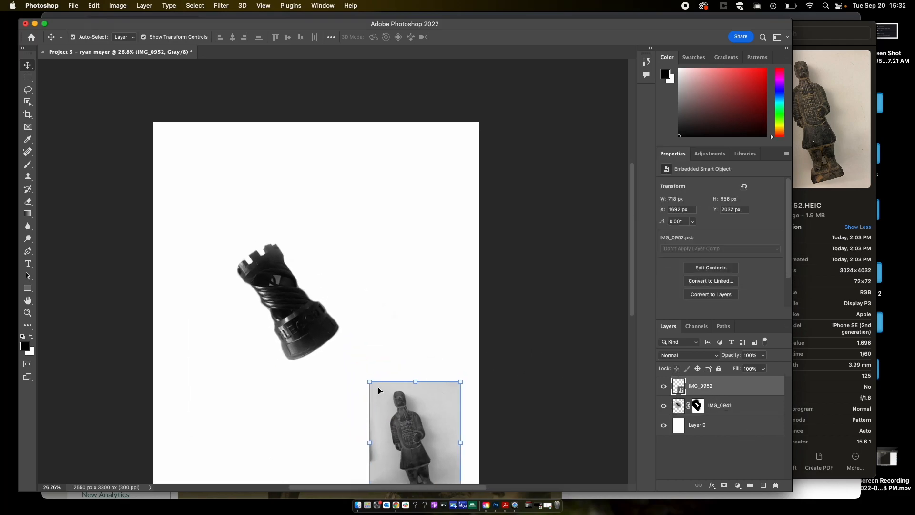
scroll(378, 388, down, 5)
scroll(377, 388, right, 3)
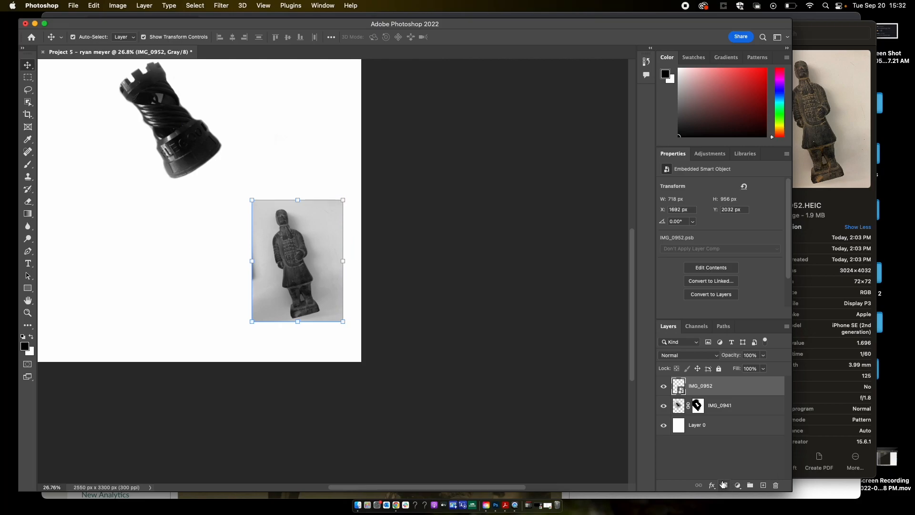
- Rasterize the IMG_0952 layer and move the statue photo slightly left and up on the page
right_click(726, 387)
scroll(784, 417, down, 5)
scroll(783, 418, down, 1)
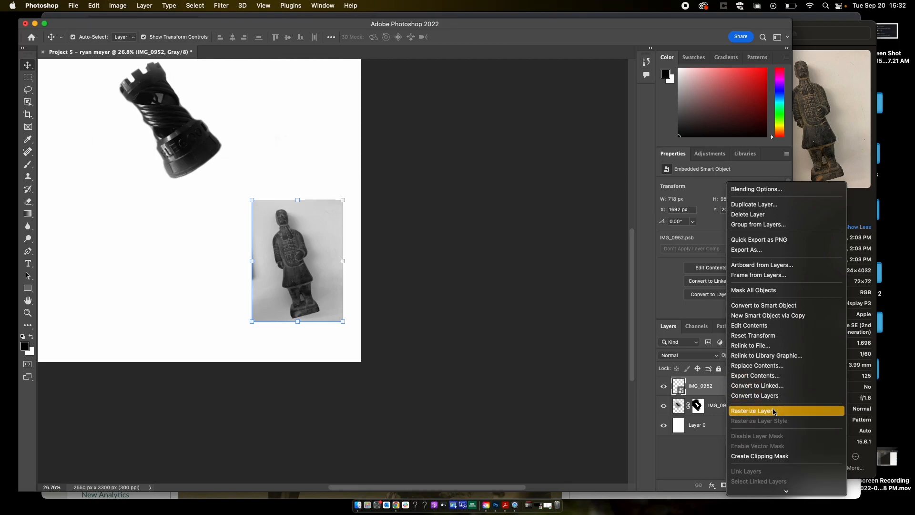
click(774, 412)
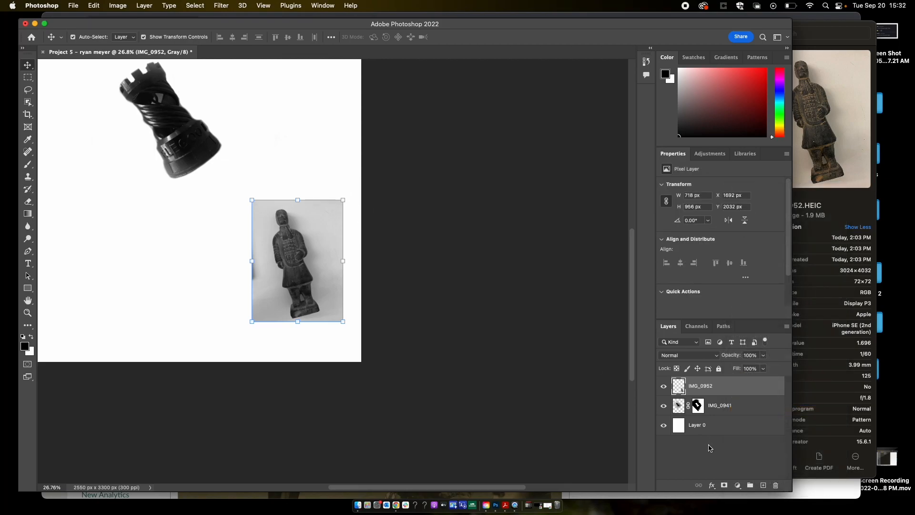
click(723, 462)
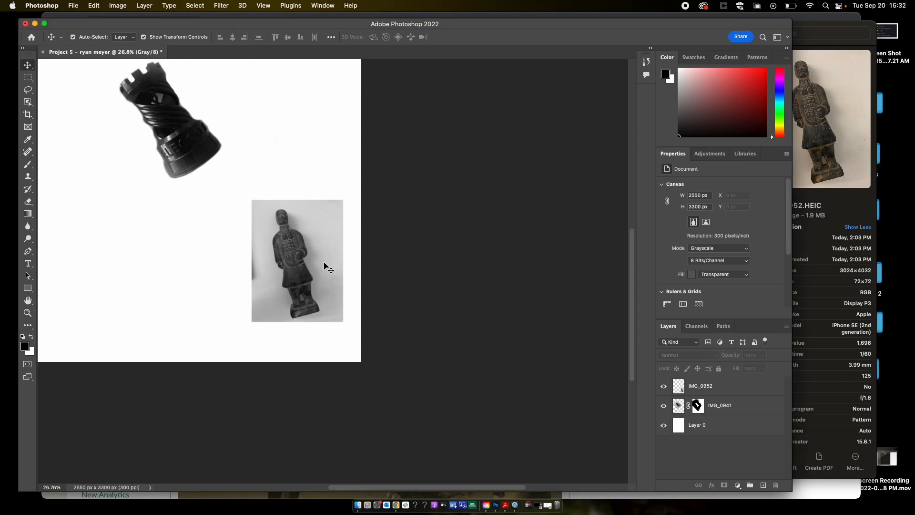
drag(321, 249, 286, 258)
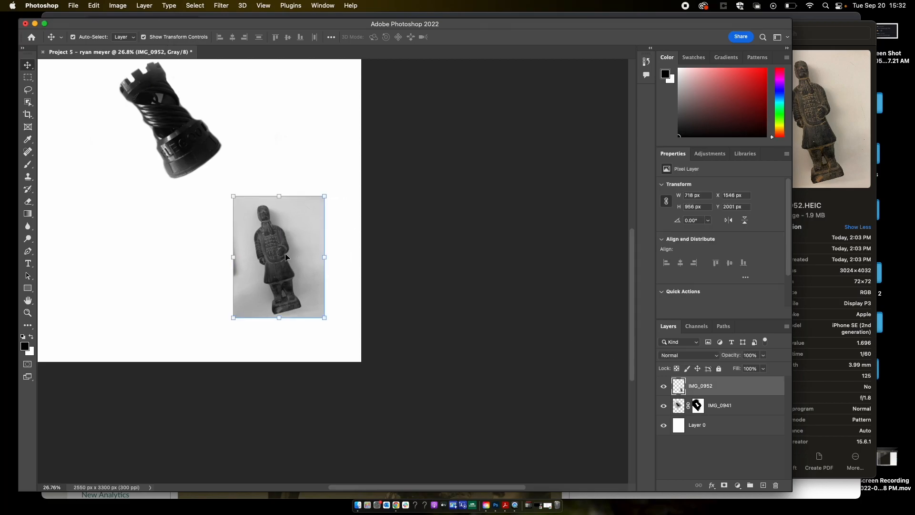
- Add a layer mask to IMG_0952 and paint black around the statue with a 250 px brush to hide its background
click(724, 486)
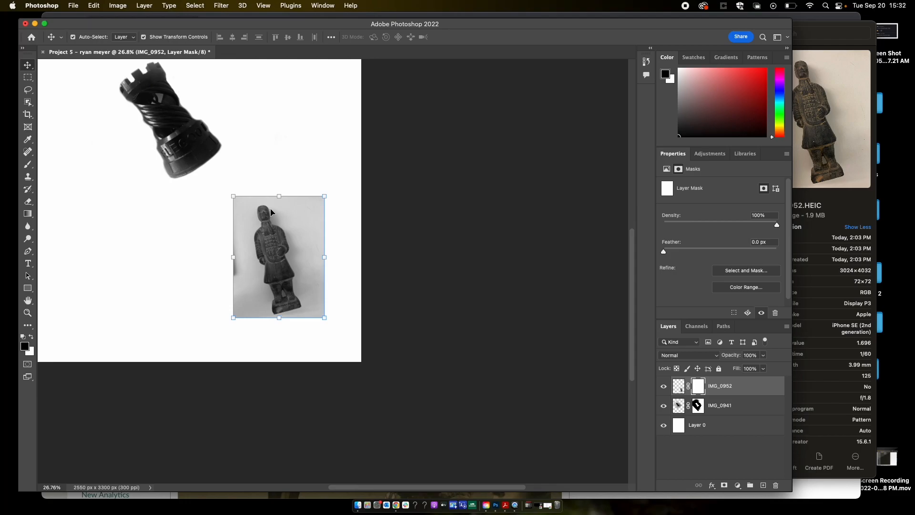
key(b)
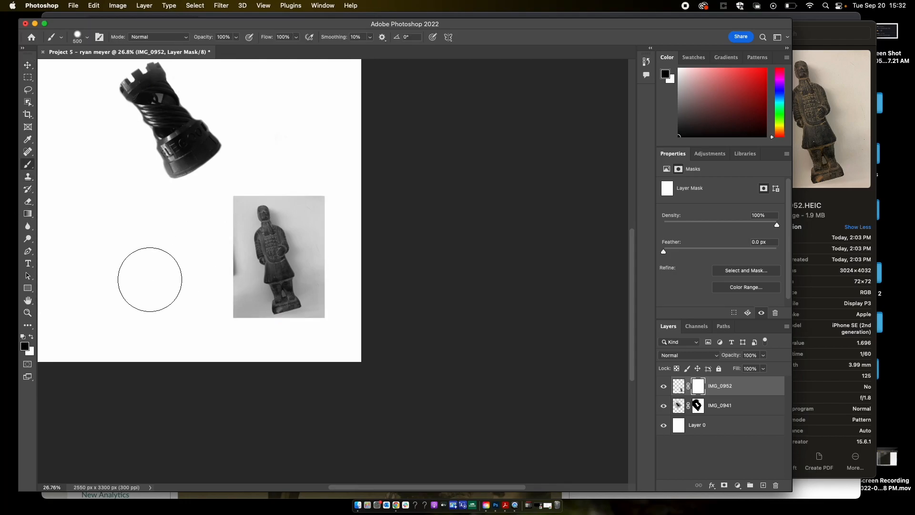
key(bracketleft)
key(bracketleft)
key(bracketleft)
mouse_move(316, 204)
mouse_down()
mouse_move(294, 200)
mouse_move(303, 229)
mouse_move(280, 196)
mouse_move(318, 239)
mouse_move(318, 270)
mouse_move(308, 229)
mouse_move(326, 303)
mouse_move(302, 274)
mouse_move(301, 230)
mouse_move(273, 191)
mouse_move(239, 193)
mouse_move(238, 244)
mouse_move(250, 277)
mouse_move(244, 328)
mouse_move(262, 329)
mouse_move(256, 294)
mouse_move(282, 331)
mouse_move(299, 325)
mouse_move(320, 311)
mouse_move(307, 284)
mouse_up()
scroll(346, 265, down, 3)
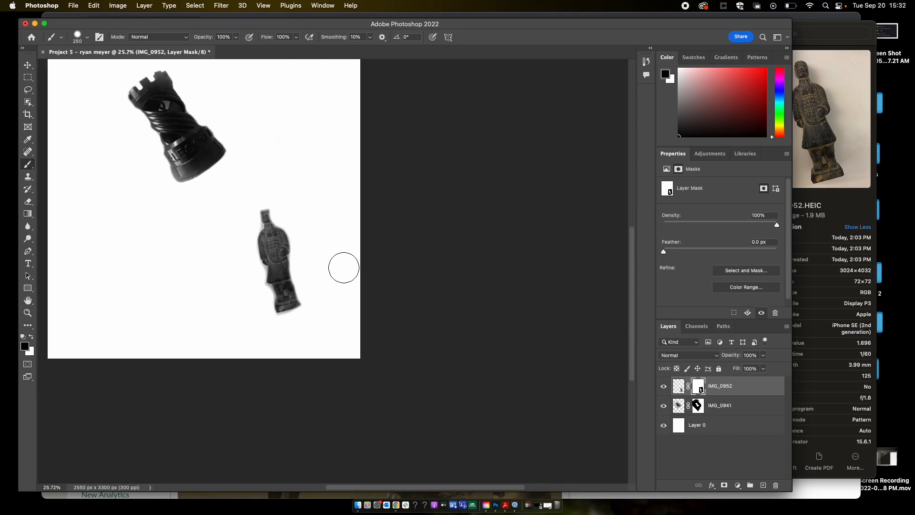
- Move the statue to the upper right of the page and the rook down toward the lower left
key(v)
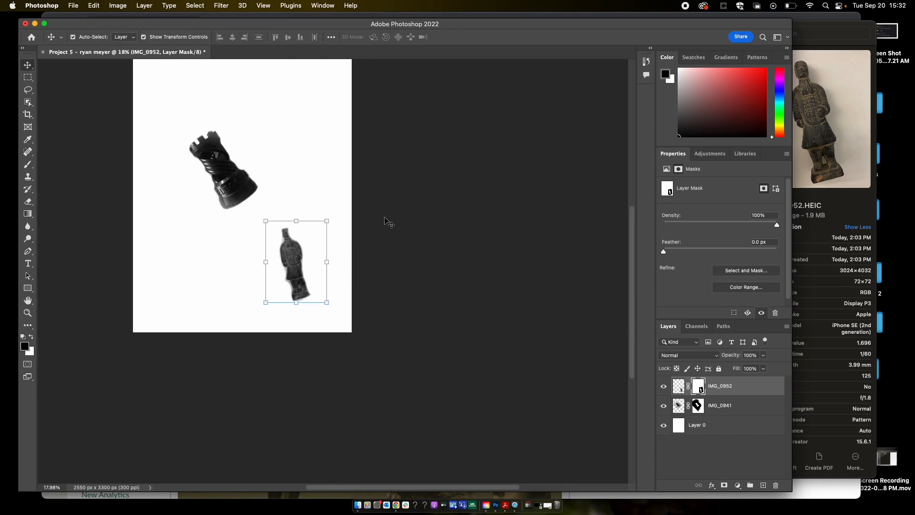
click(426, 308)
scroll(328, 291, up, 3)
scroll(329, 291, right, 2)
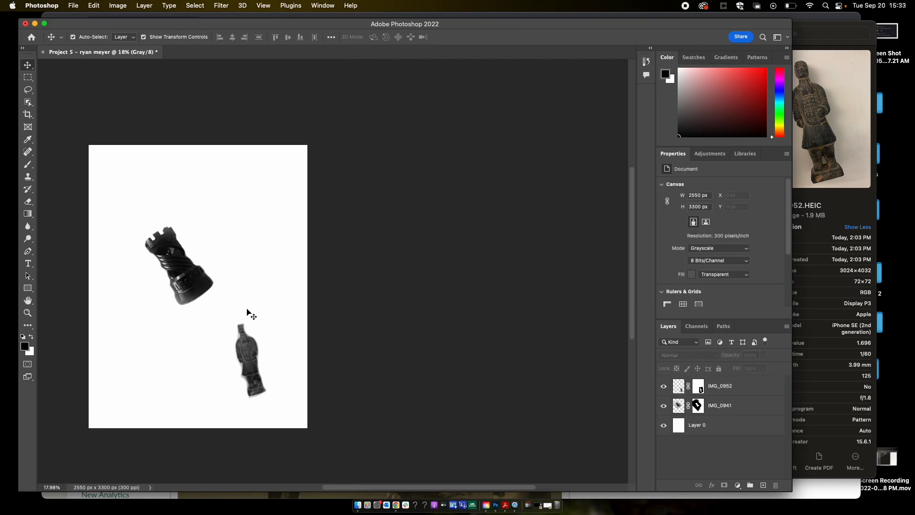
scroll(247, 312, left, 3)
scroll(247, 312, down, 3)
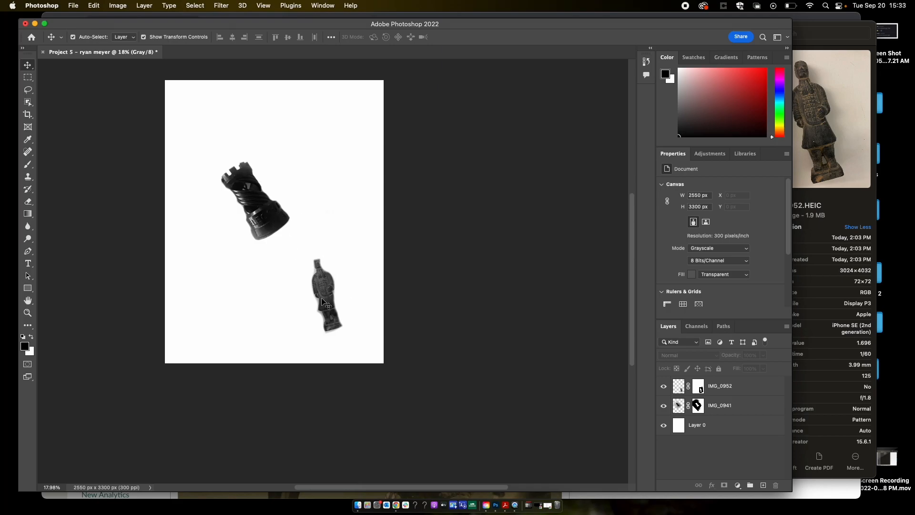
drag(327, 299, 324, 178)
drag(275, 216, 270, 272)
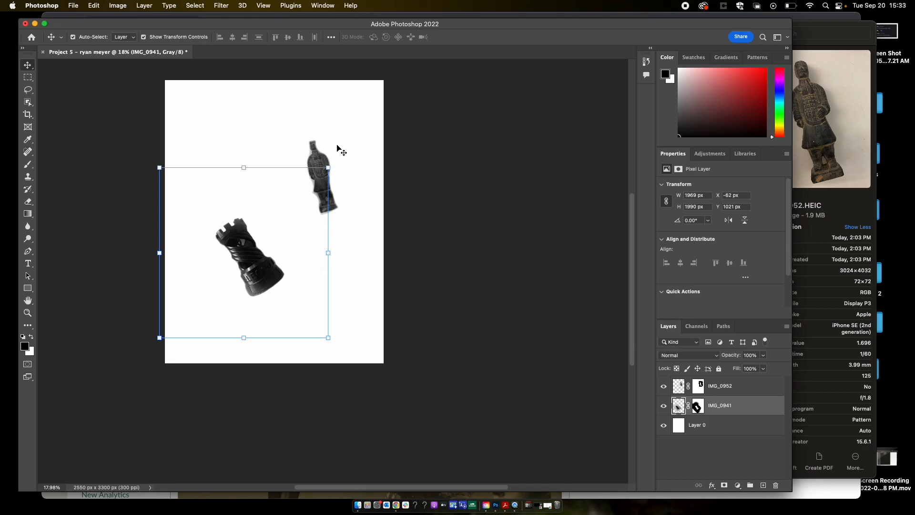
- Rotate the rook about 33.4° to stand upright, and shift the statue up and left and the rook lower
click(331, 162)
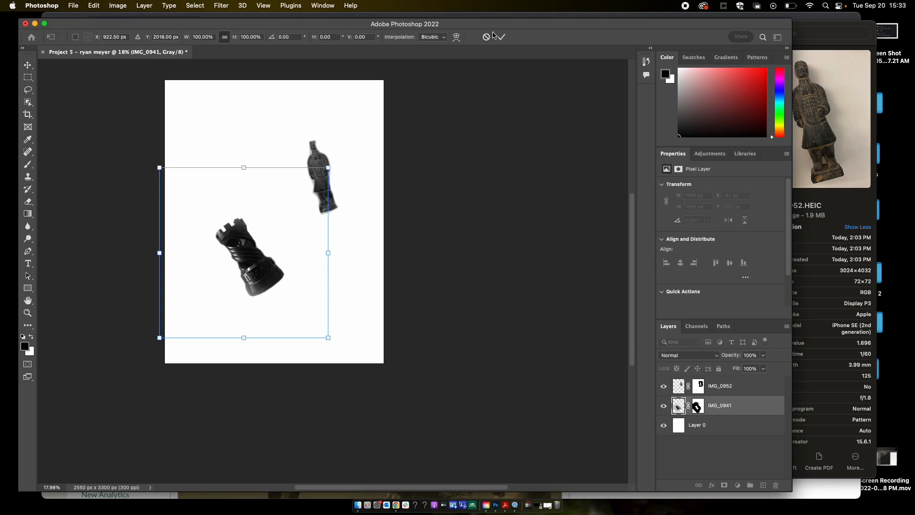
drag(342, 165, 385, 232)
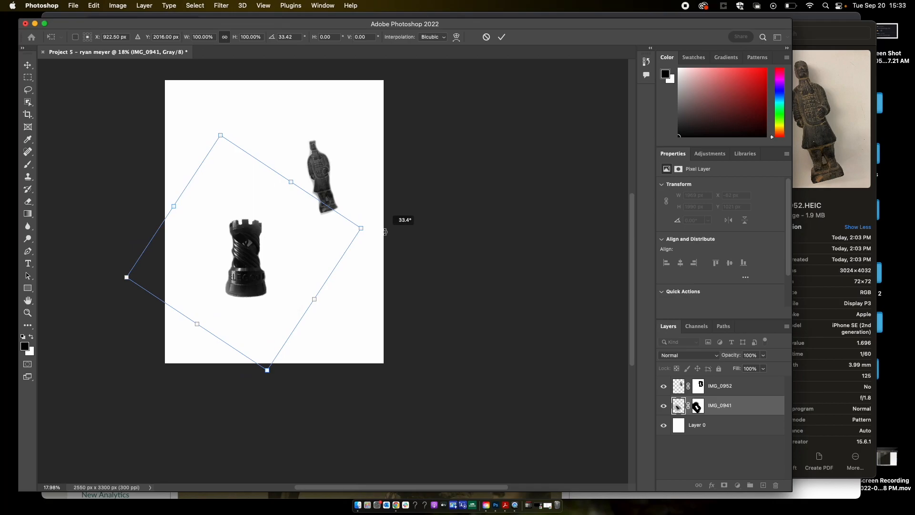
click(502, 37)
drag(327, 175, 310, 163)
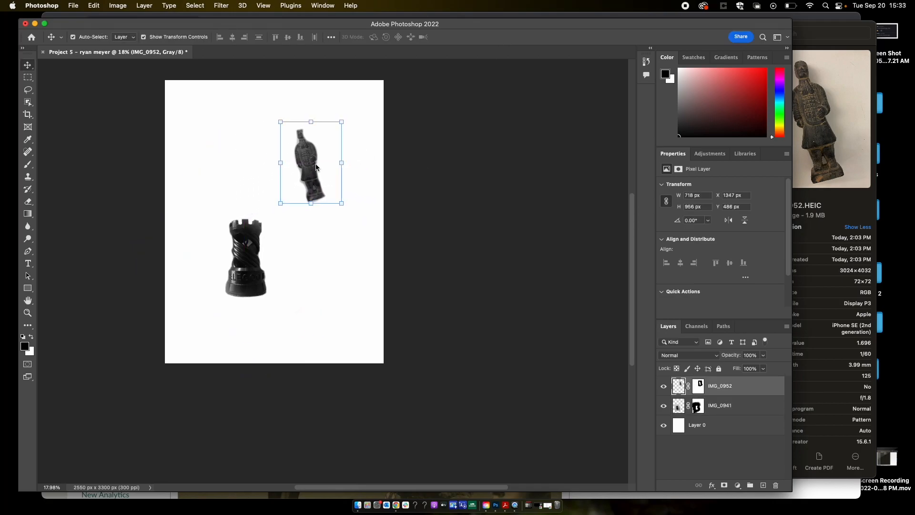
drag(249, 258, 244, 278)
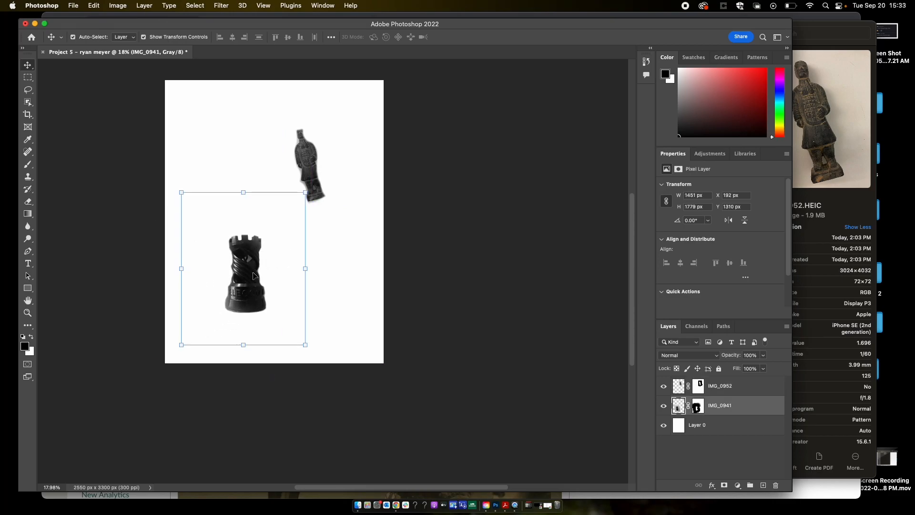
- Rotate the statue about 14.5° to stand upright and position it on top of the rook's crown
scroll(253, 271, up, 3)
scroll(253, 276, up, 4)
scroll(253, 275, left, 3)
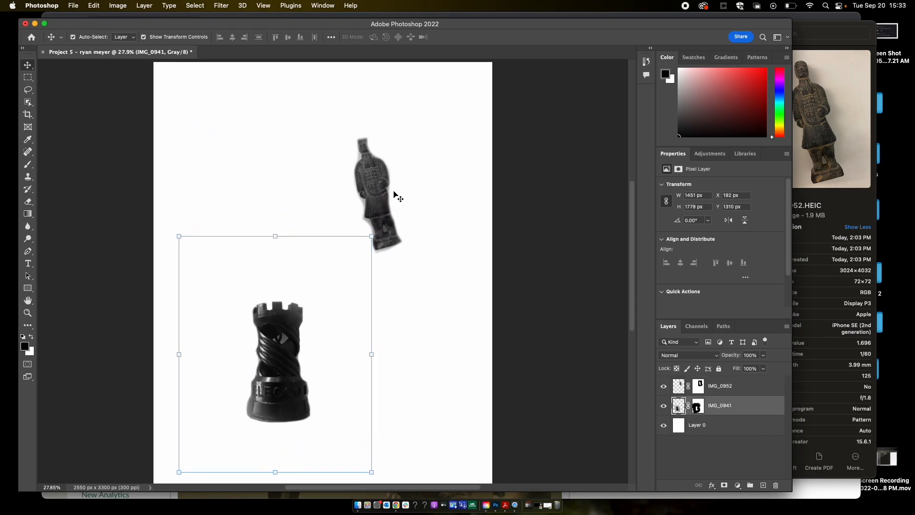
drag(394, 196, 307, 178)
drag(361, 247, 341, 252)
drag(305, 173, 280, 261)
scroll(281, 328, up, 1)
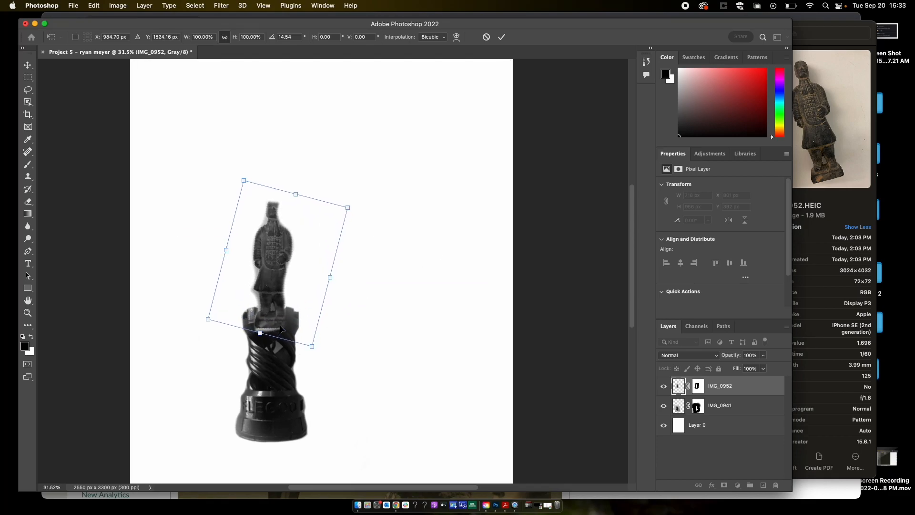
click(502, 36)
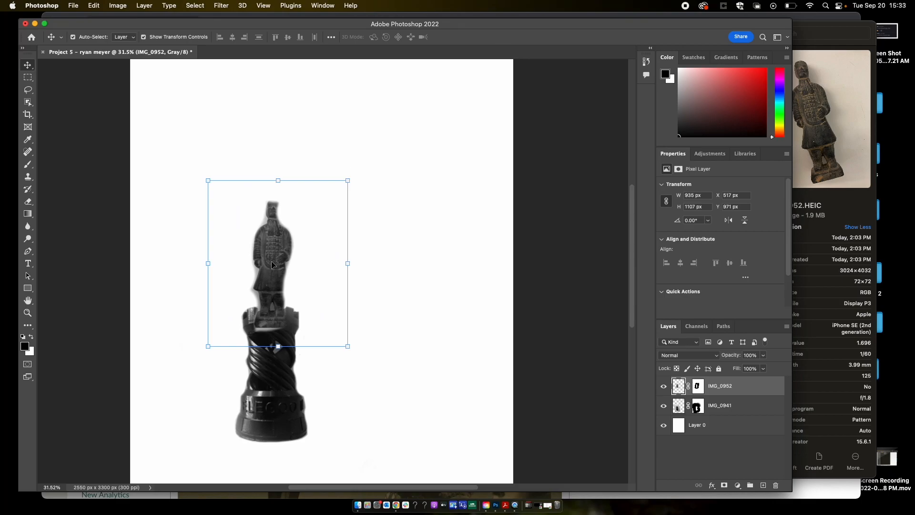
- Move the IMG_0952 layer below IMG_0941 and reposition the statue so its feet stand behind the rook's battlements
scroll(273, 265, up, 2)
scroll(270, 275, up, 2)
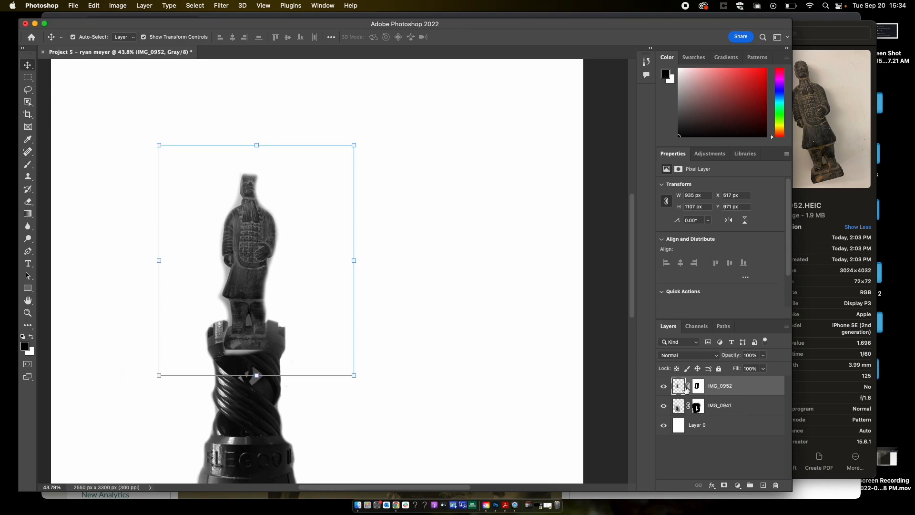
drag(680, 388, 680, 411)
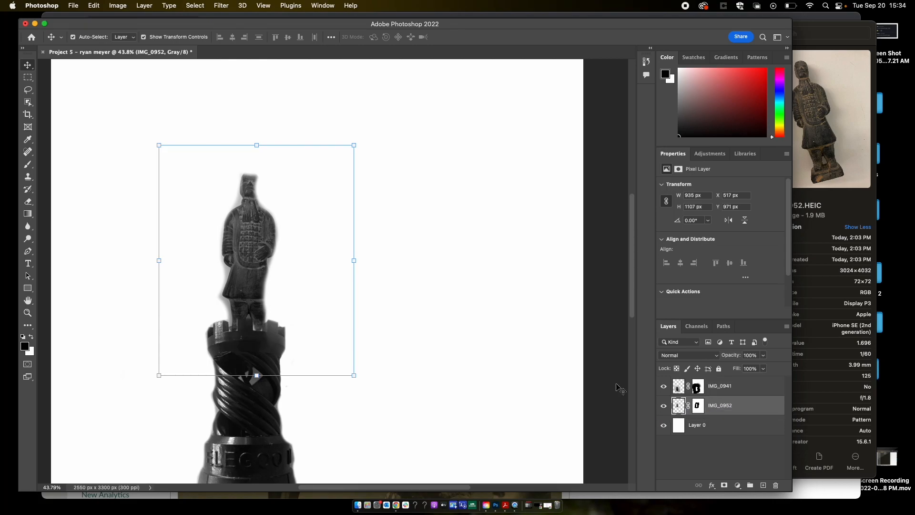
drag(250, 230, 363, 188)
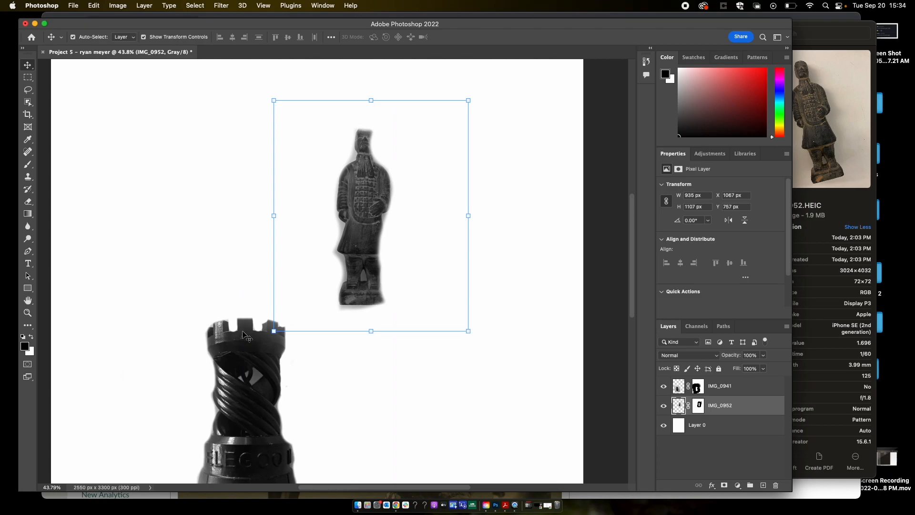
drag(345, 219, 259, 227)
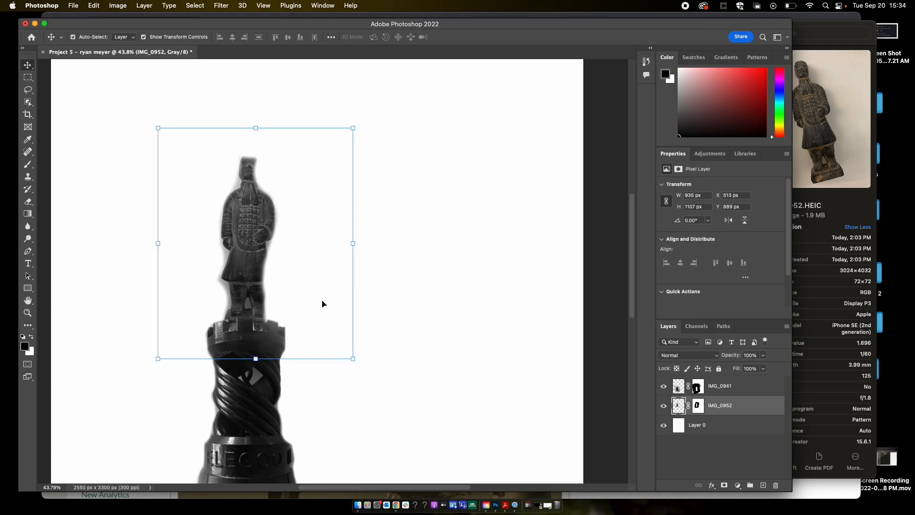
scroll(424, 300, down, 5)
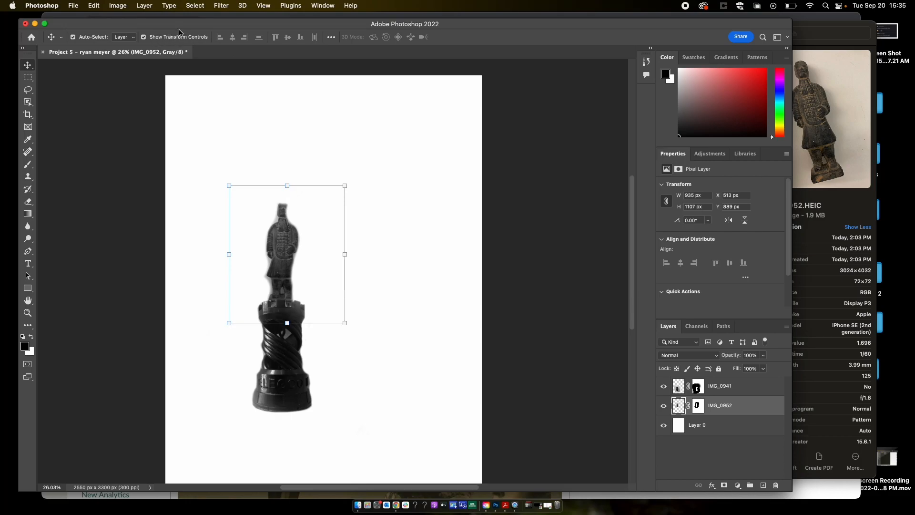
drag(182, 27, 193, 27)
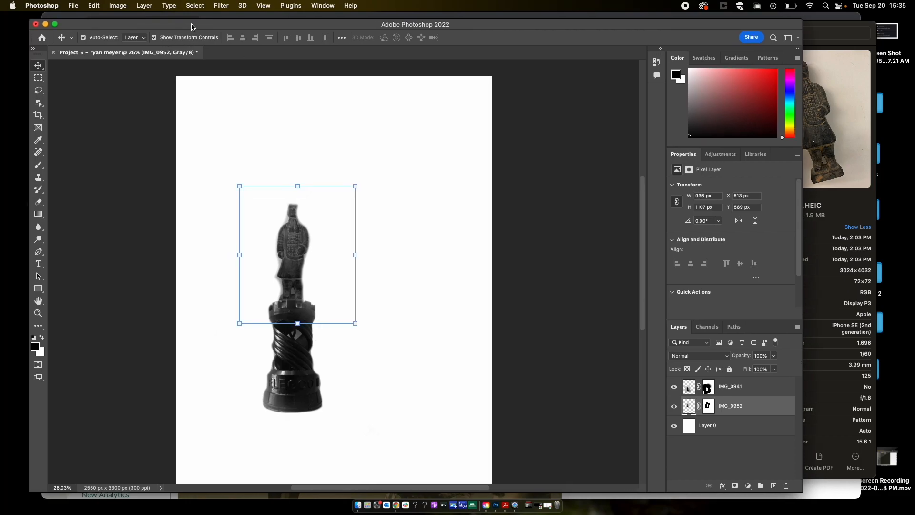
- Show the transform controls and enlarge the statue on the IMG_0952 layer slightly to about 945 × 1118 px
click(154, 40)
click(154, 40)
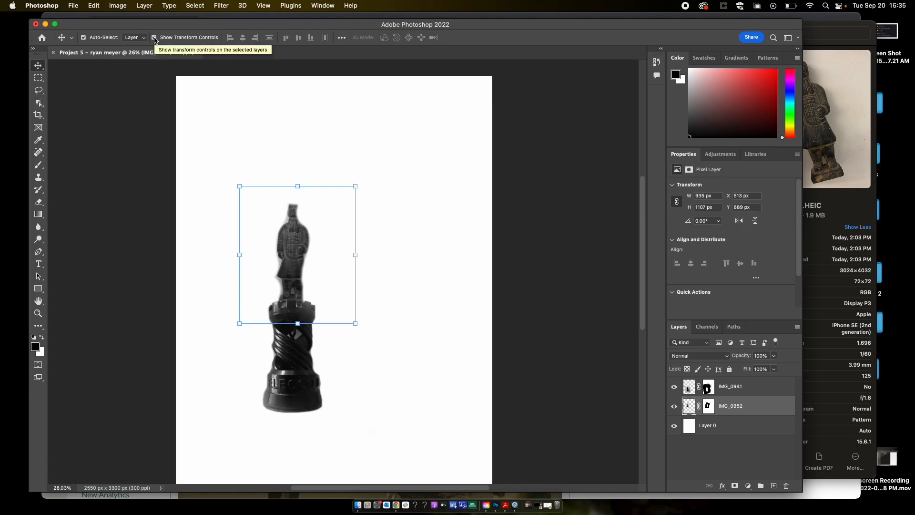
click(154, 38)
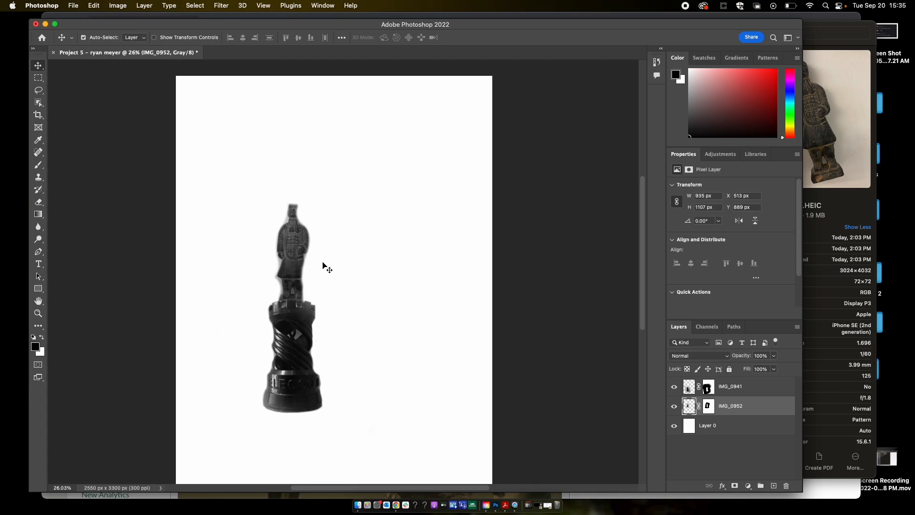
click(155, 38)
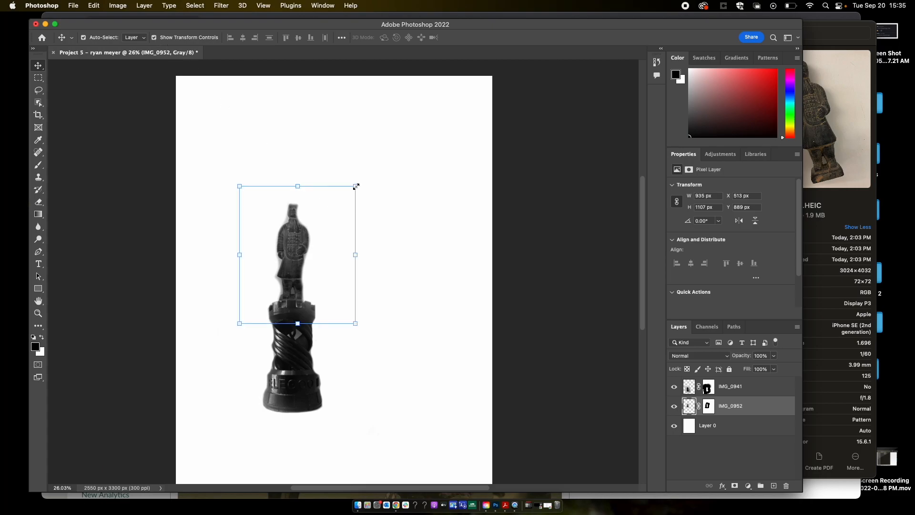
mouse_move(356, 186)
mouse_down()
mouse_move(380, 159)
mouse_move(250, 299)
mouse_move(419, 142)
mouse_move(372, 192)
mouse_up()
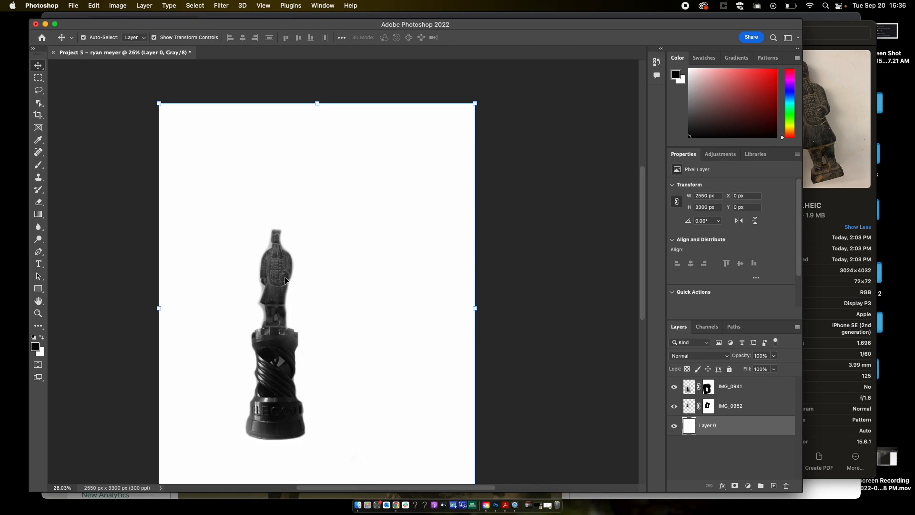
- Apply a Levels adjustment directly to the IMG_0952 statue layer with input levels of 27, 1.7 and 209
click(675, 388)
click(675, 388)
click(738, 406)
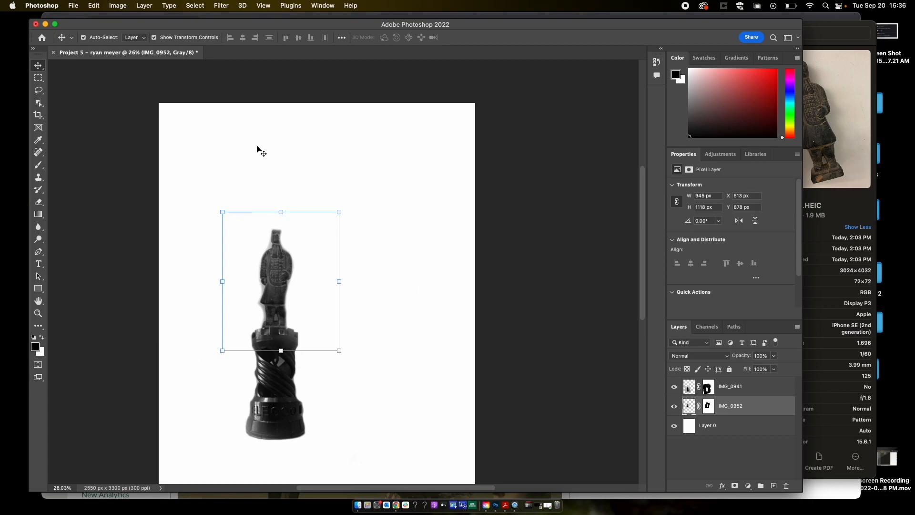
click(119, 6)
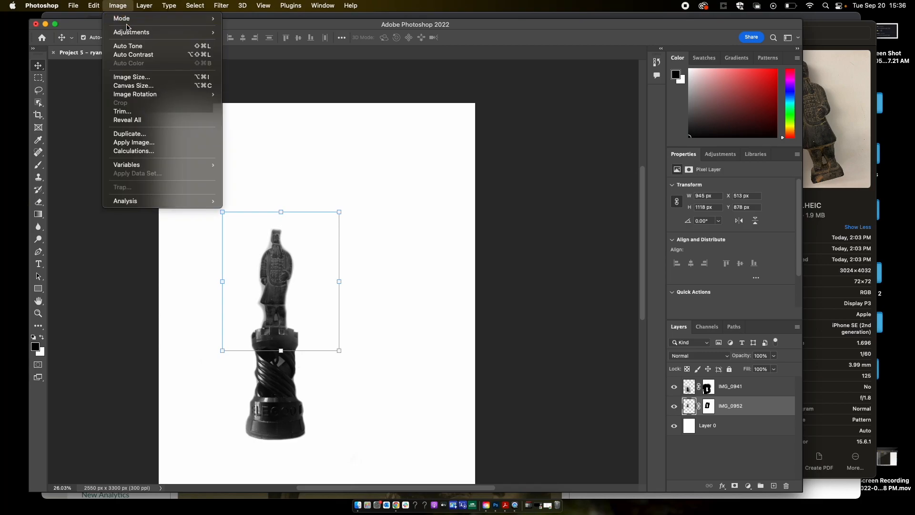
mouse_move(155, 33)
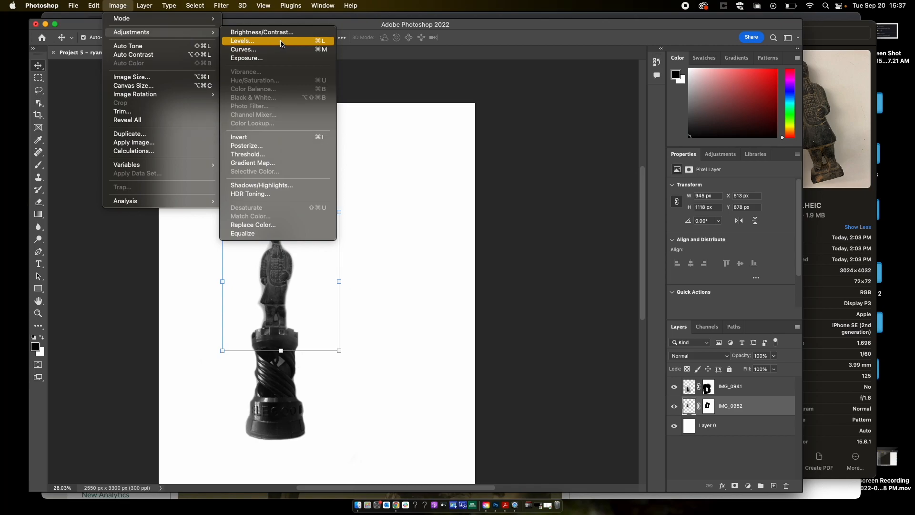
click(282, 42)
drag(504, 123, 560, 175)
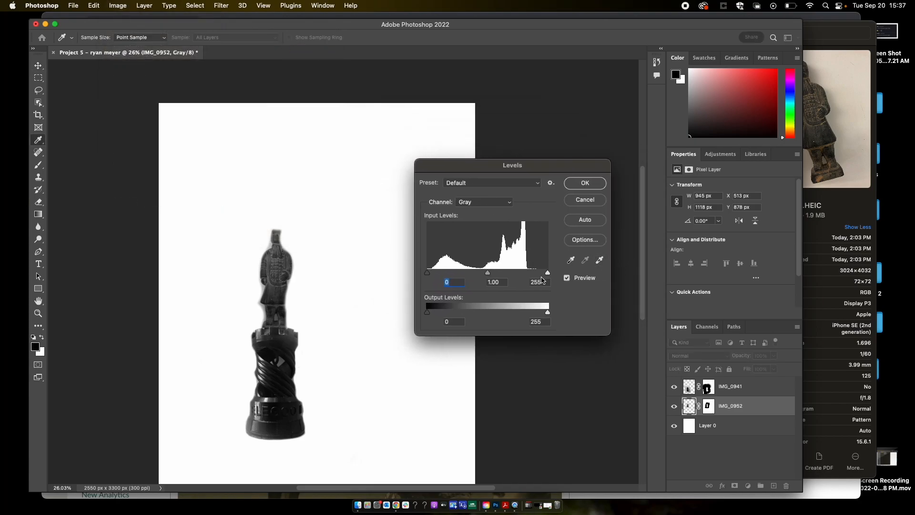
drag(549, 275, 525, 272)
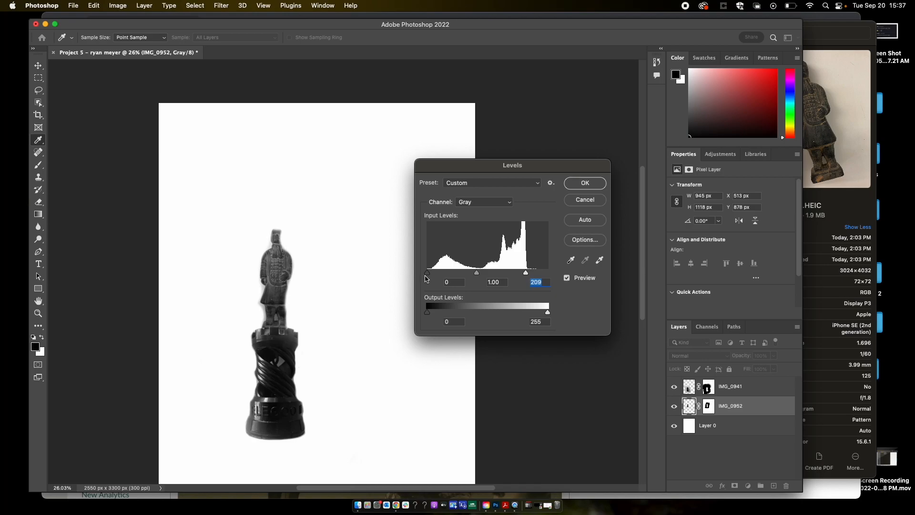
drag(478, 276, 440, 276)
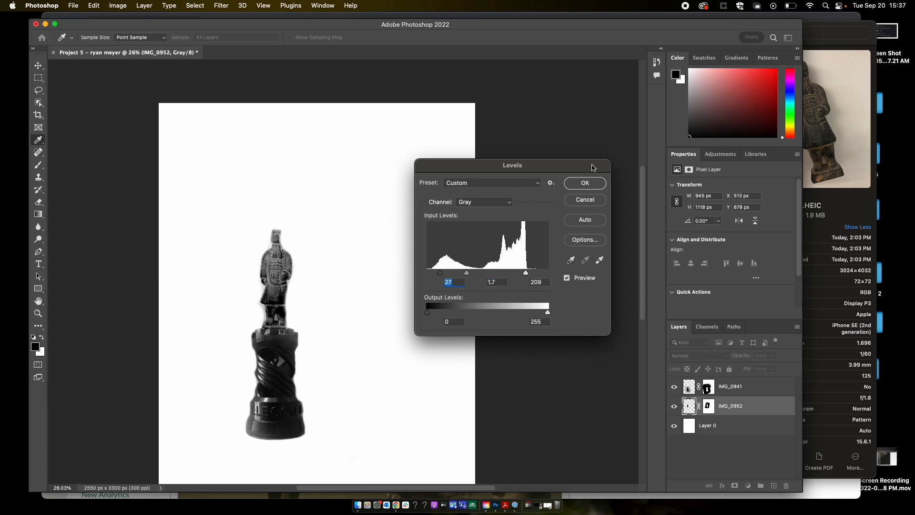
click(585, 184)
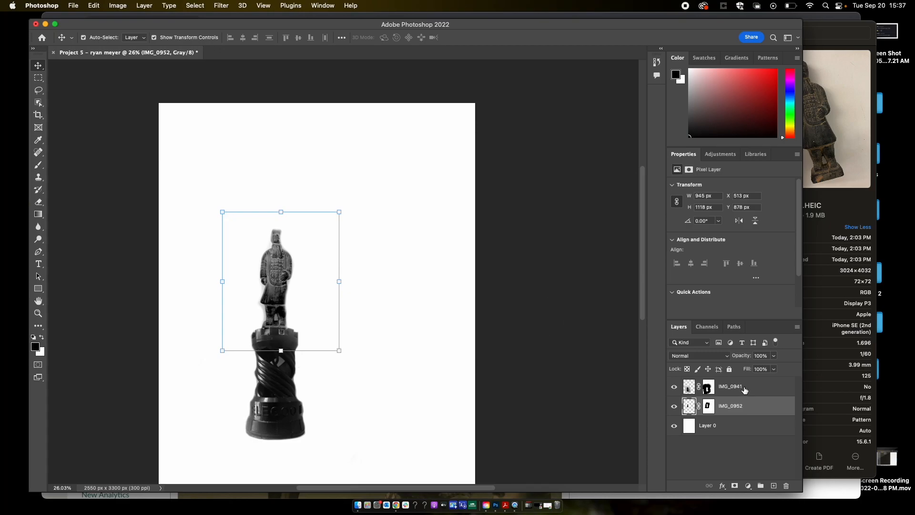
- Add a Levels adjustment layer above all other layers and set its midtone input to 0.64
click(378, 283)
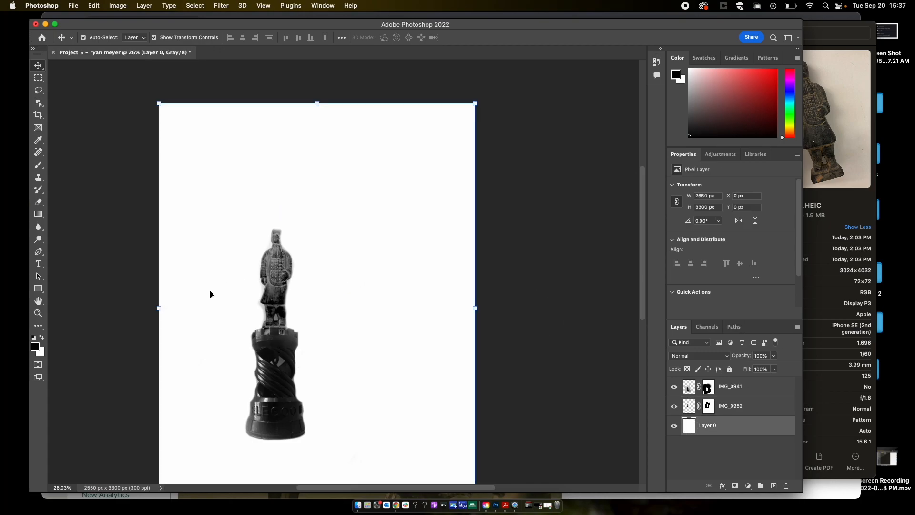
scroll(454, 340, down, 2)
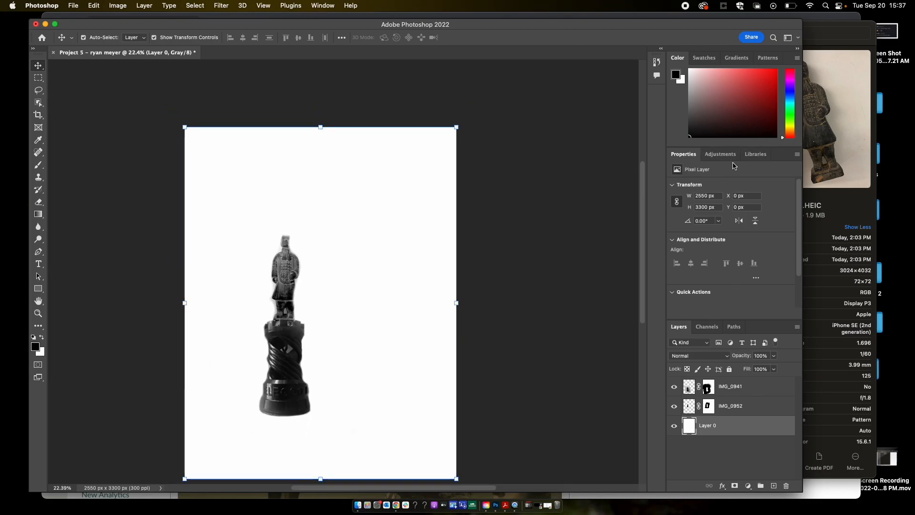
click(721, 156)
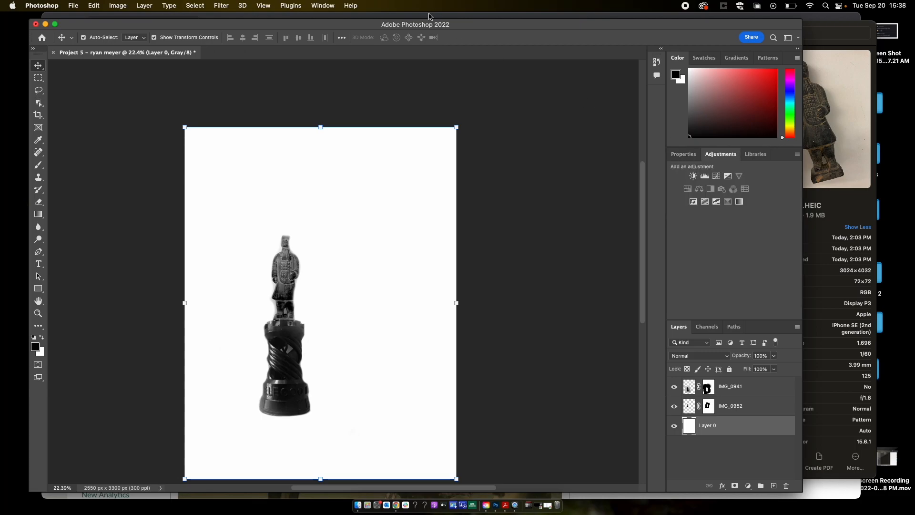
click(327, 5)
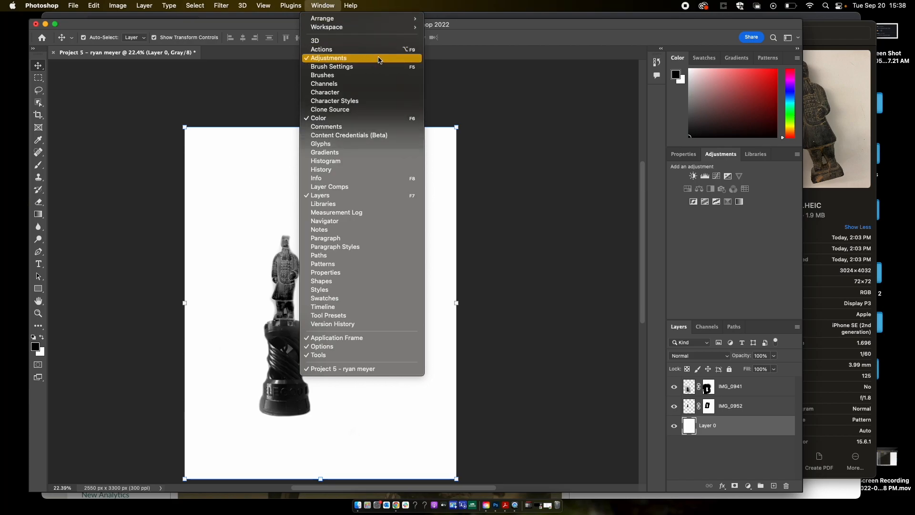
click(562, 139)
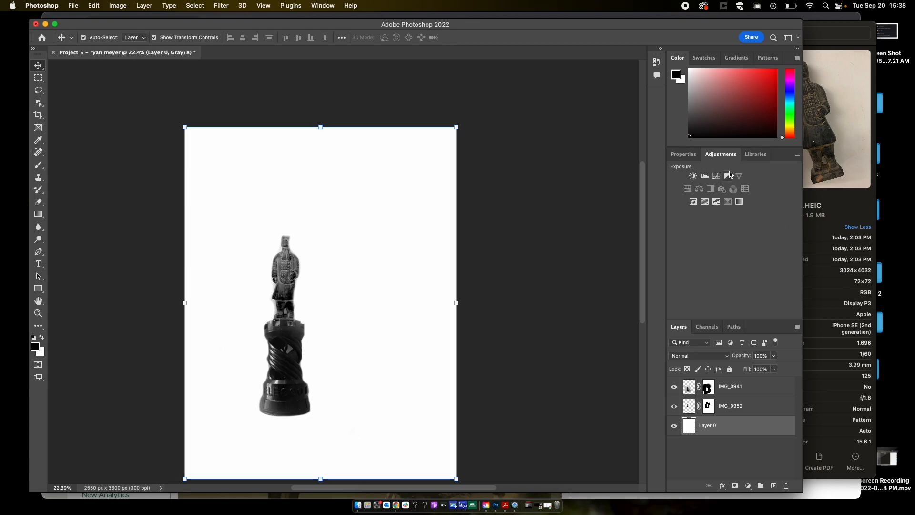
click(705, 176)
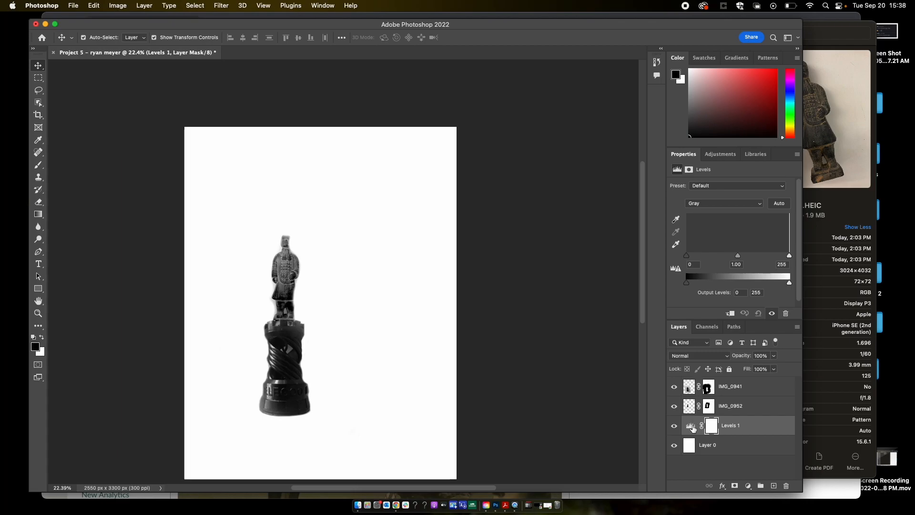
drag(692, 427, 693, 381)
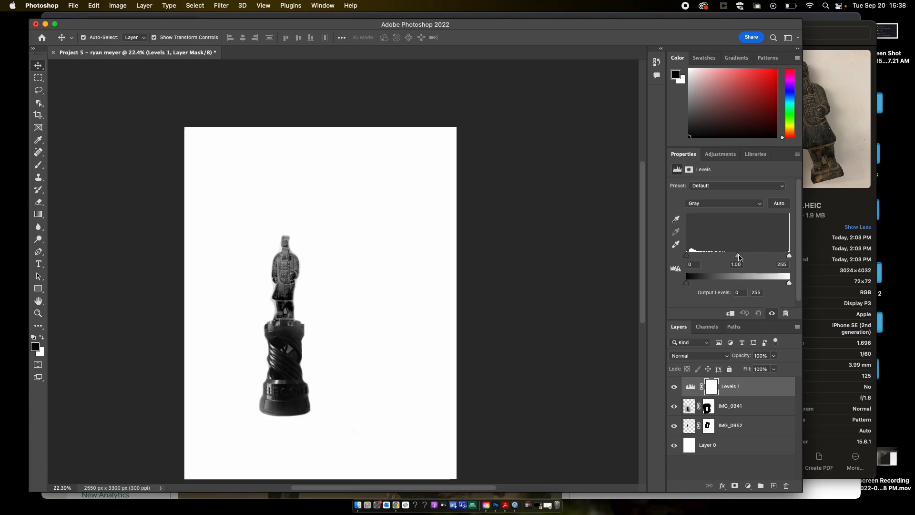
mouse_move(738, 257)
mouse_down()
mouse_move(702, 257)
mouse_move(782, 258)
mouse_move(694, 257)
mouse_move(776, 258)
mouse_move(696, 257)
mouse_move(776, 257)
mouse_move(709, 258)
mouse_move(773, 258)
mouse_move(709, 267)
mouse_move(780, 266)
mouse_move(724, 264)
mouse_move(782, 255)
mouse_move(701, 252)
mouse_move(770, 255)
mouse_move(752, 255)
mouse_up()
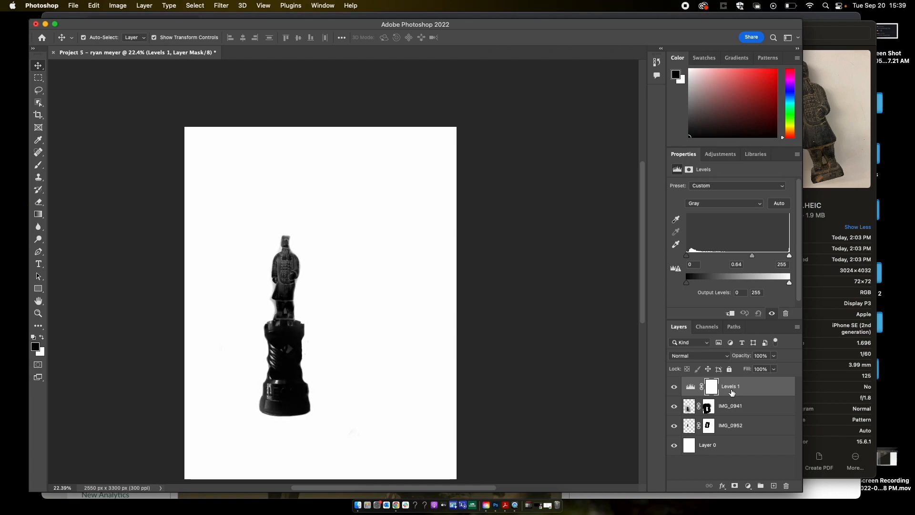
- Compare the collage with the Levels 1 adjustment layer on and off, leaving the layer hidden
click(674, 386)
click(674, 387)
click(673, 387)
click(673, 387)
click(673, 387)
click(673, 387)
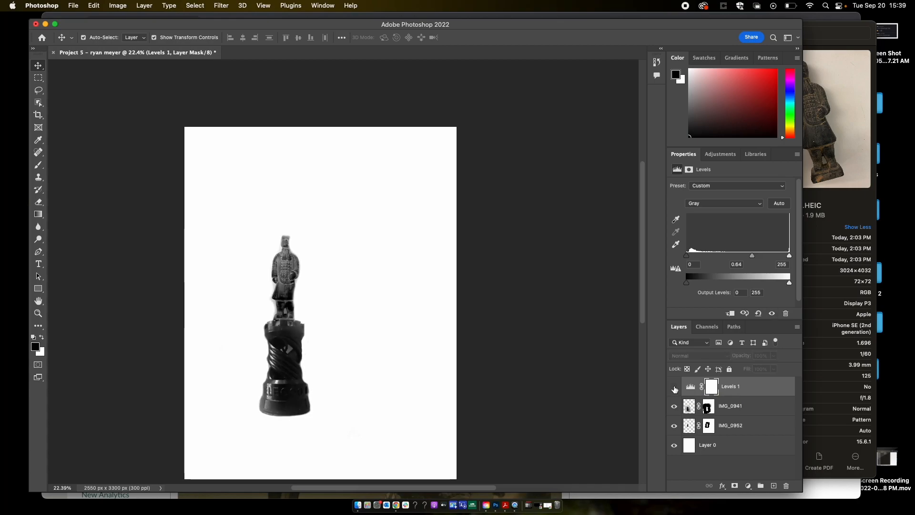
click(674, 387)
click(673, 387)
scroll(466, 292, down, 3)
scroll(462, 288, up, 1)
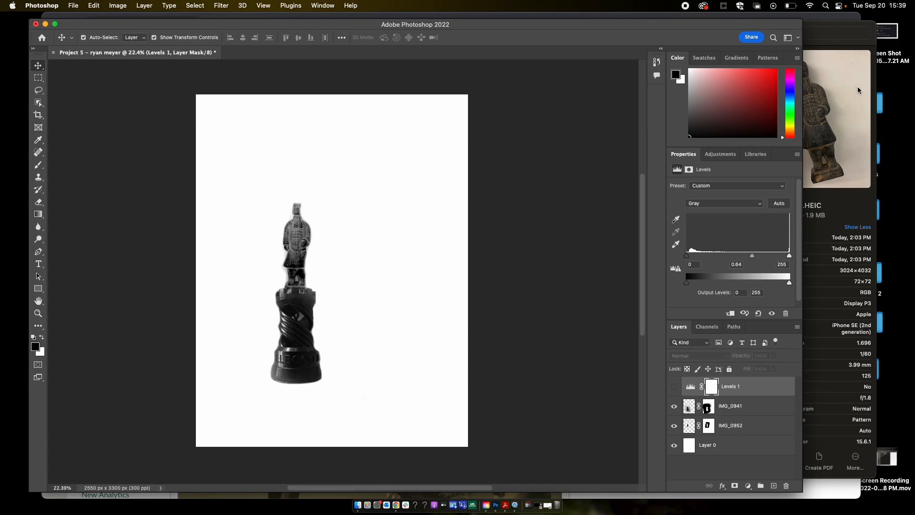
- Switch to Finder, preview the reference collages in the inspiration folder for composition ideas, and return to the Photoshop document
click(839, 28)
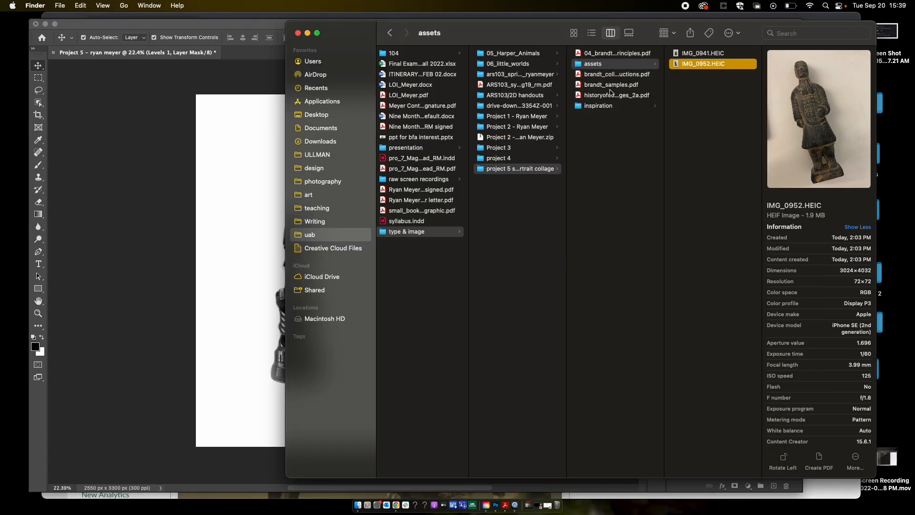
click(595, 108)
click(710, 68)
key(space)
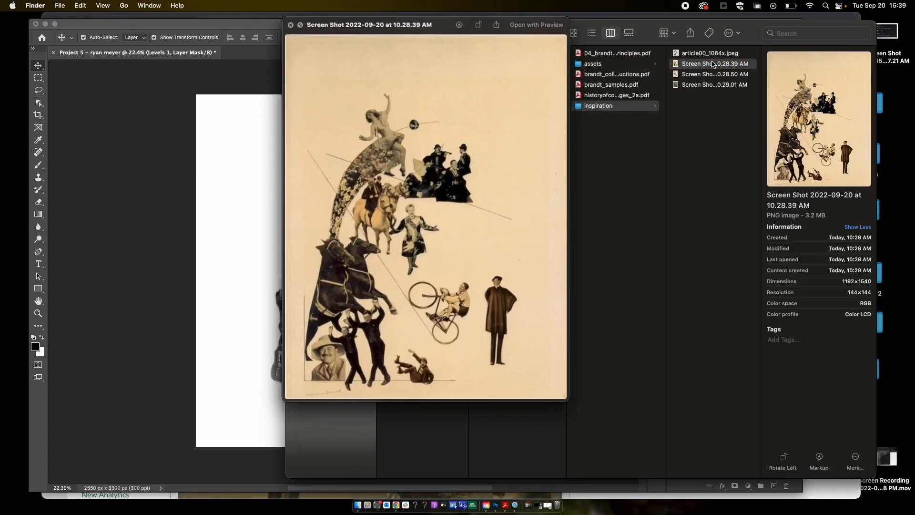
key(Up)
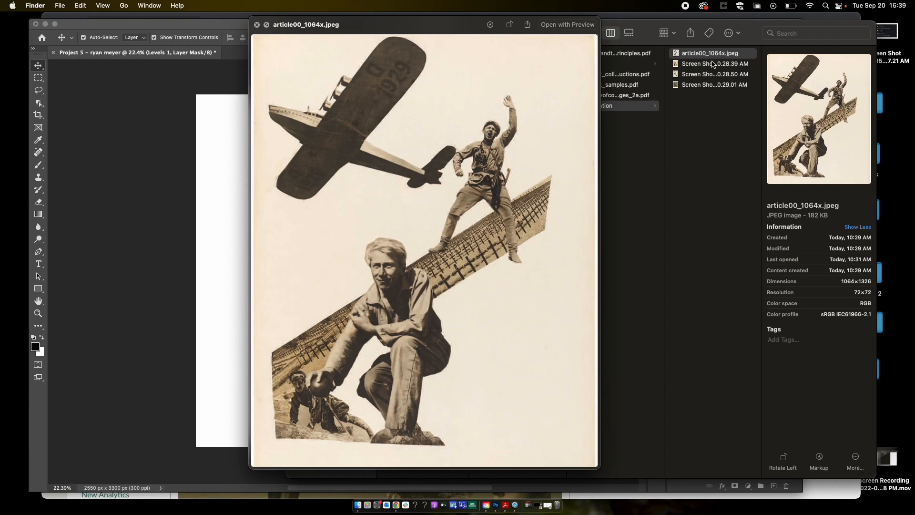
key(Down)
key(Down)
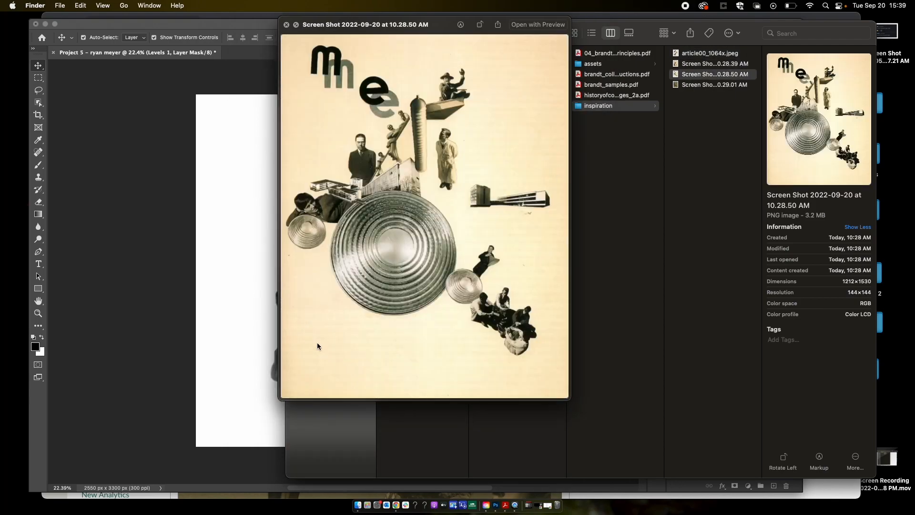
scroll(321, 349, up, 5)
scroll(322, 350, down, 5)
scroll(322, 350, down, 4)
key(space)
click(176, 200)
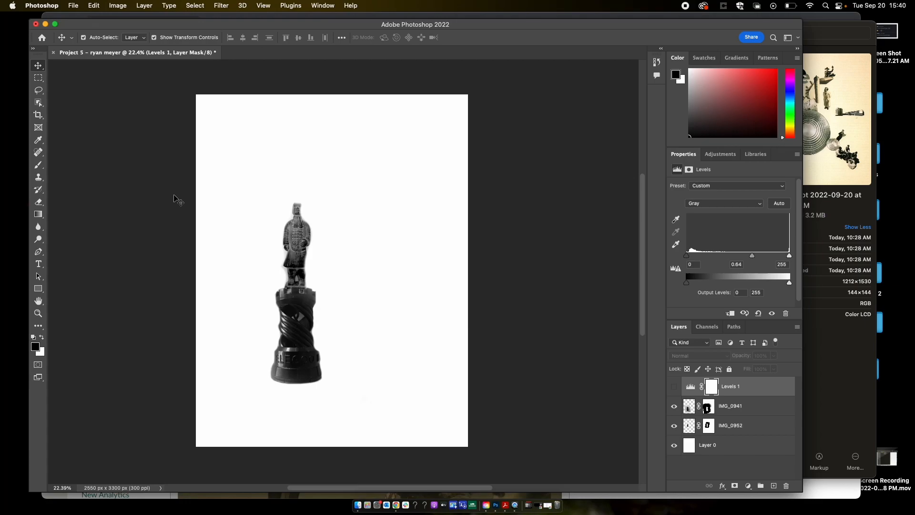